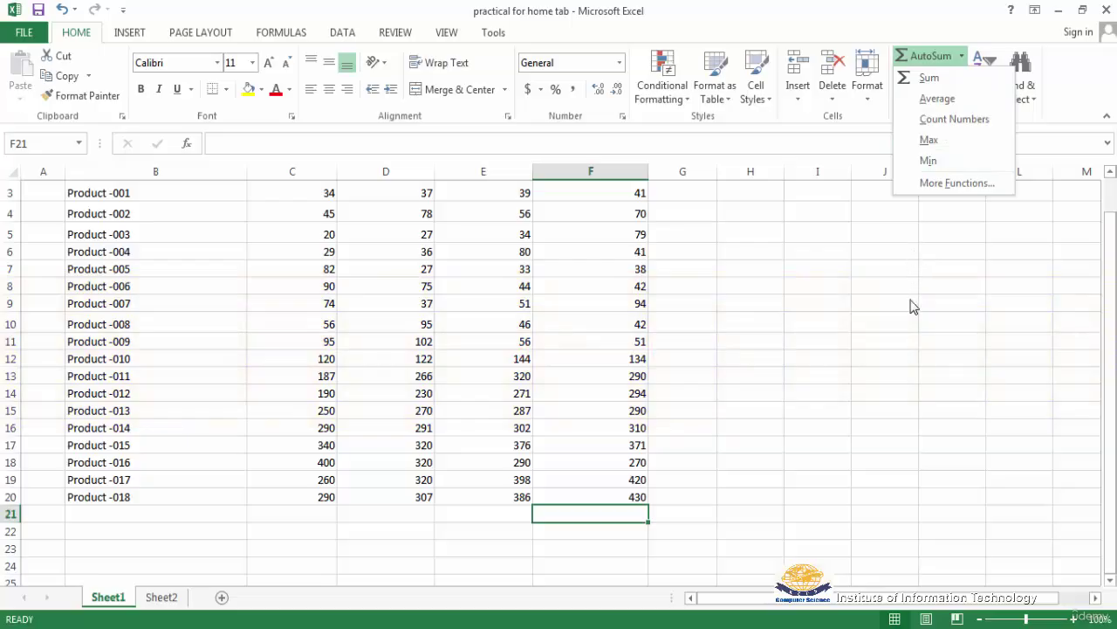
# Step: Total the Location -D values F3:F20 in cell F21 with AutoSum's Sum function
pyautogui.click(929, 79)
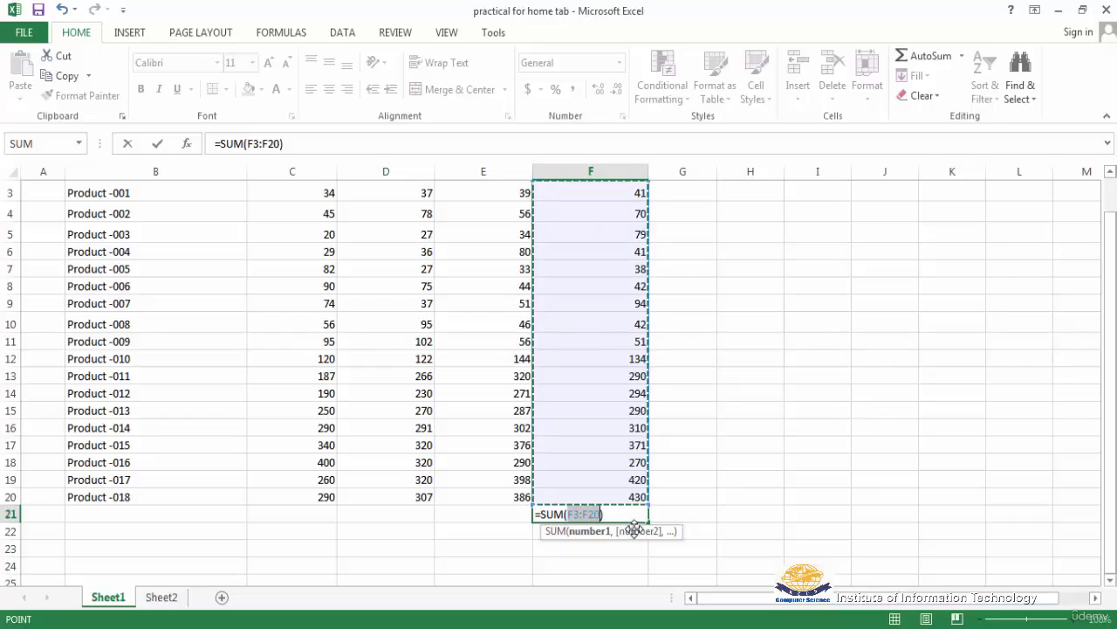
pyautogui.press('Return')
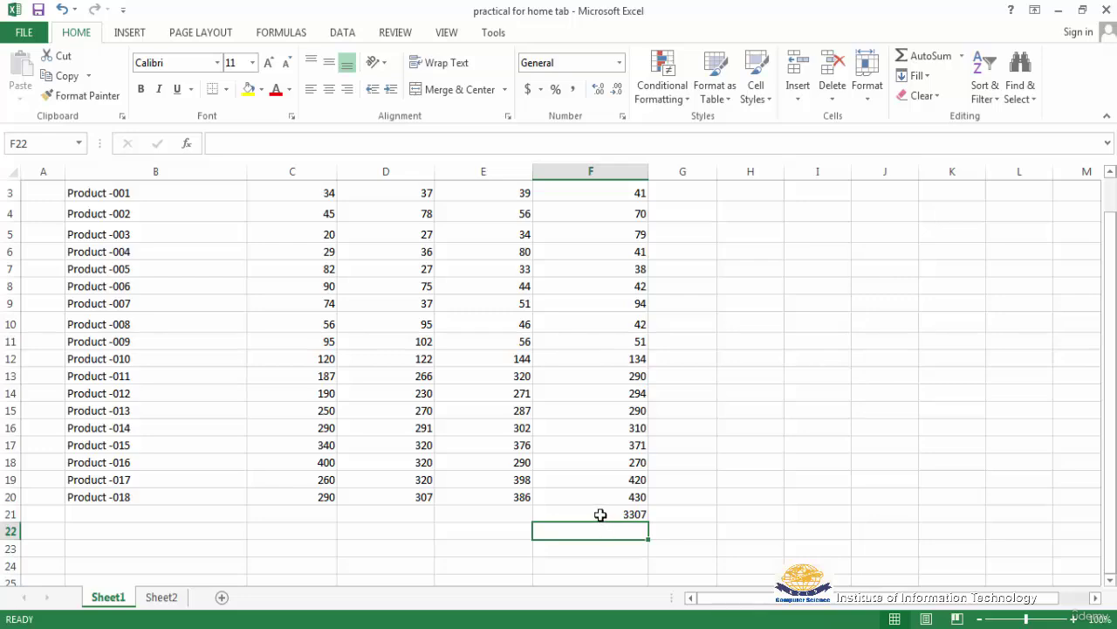
pyautogui.click(601, 515)
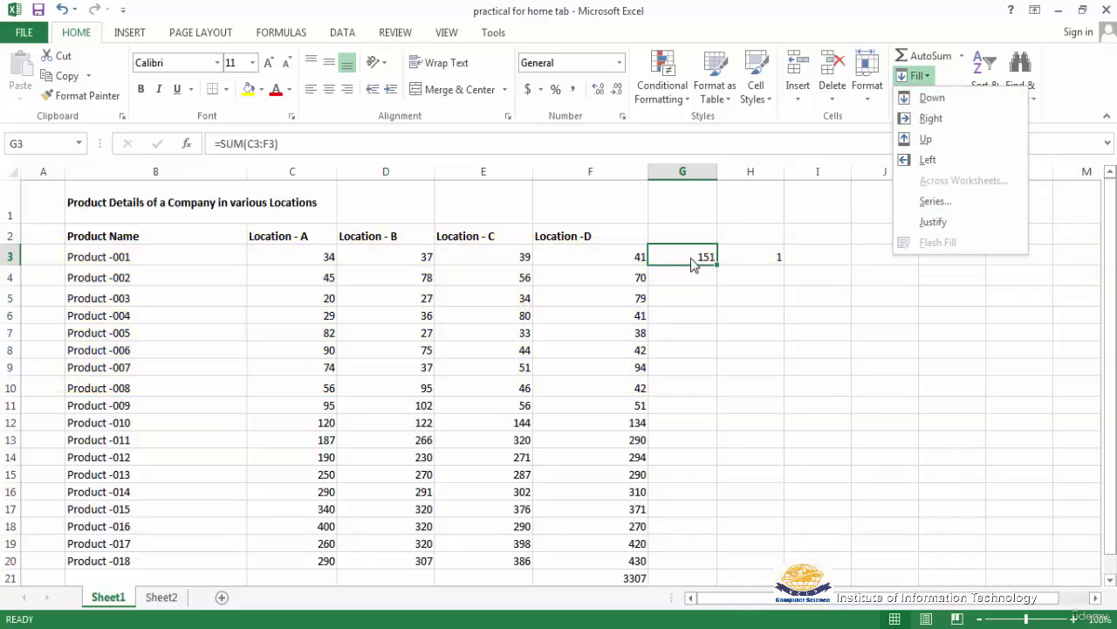
# Step: Fill the row-total formula from G3 down through G20
pyautogui.moveTo(691, 265); pyautogui.dragTo(679, 560)
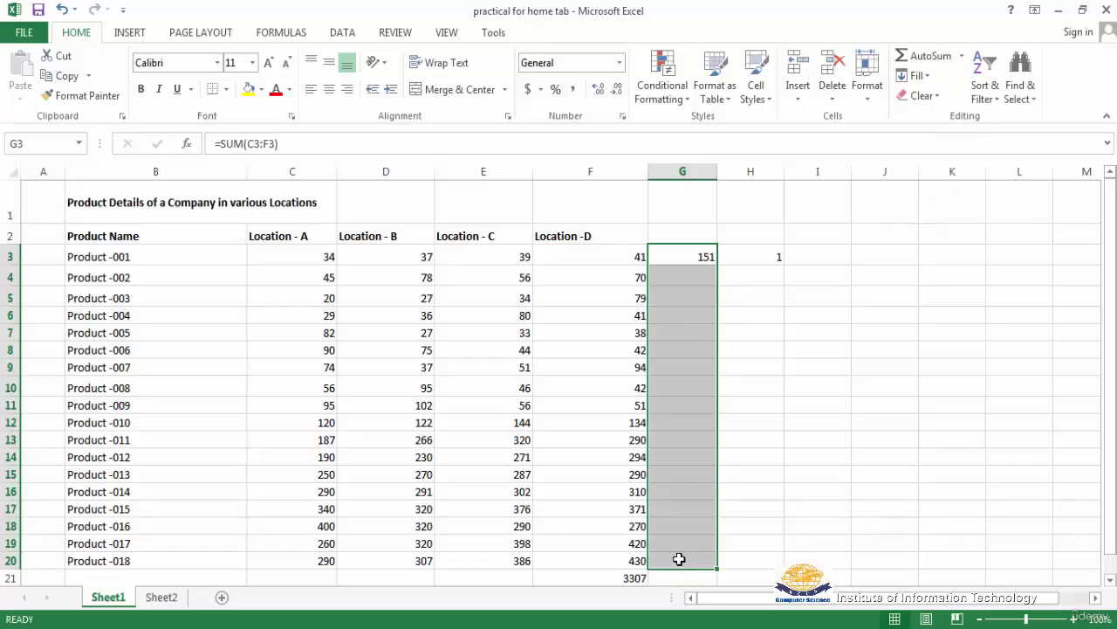
pyautogui.click(916, 76)
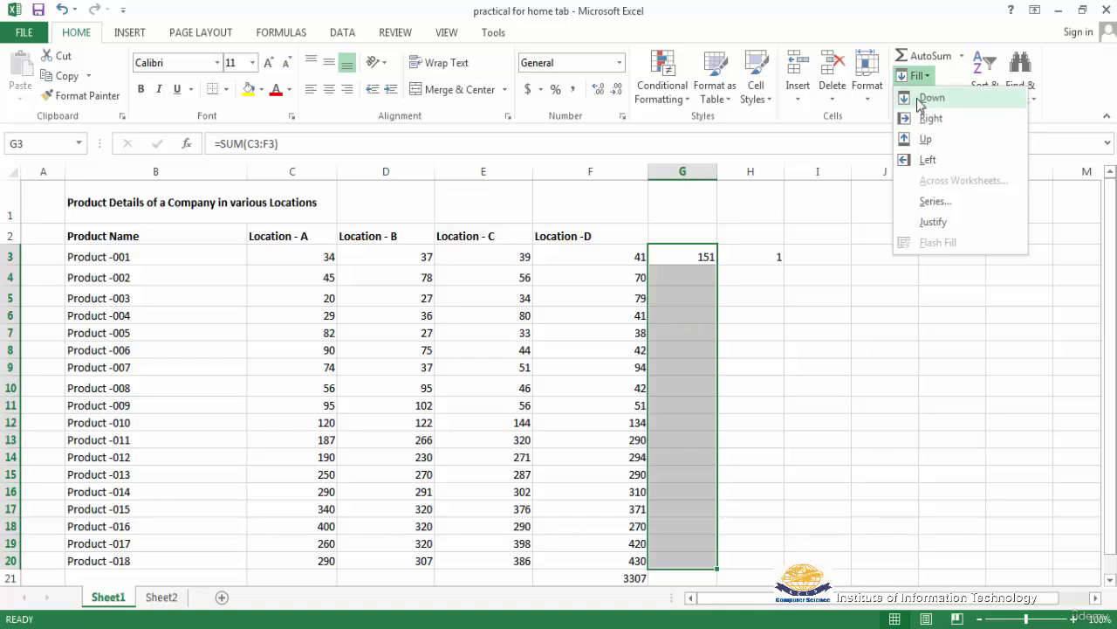
pyautogui.click(919, 98)
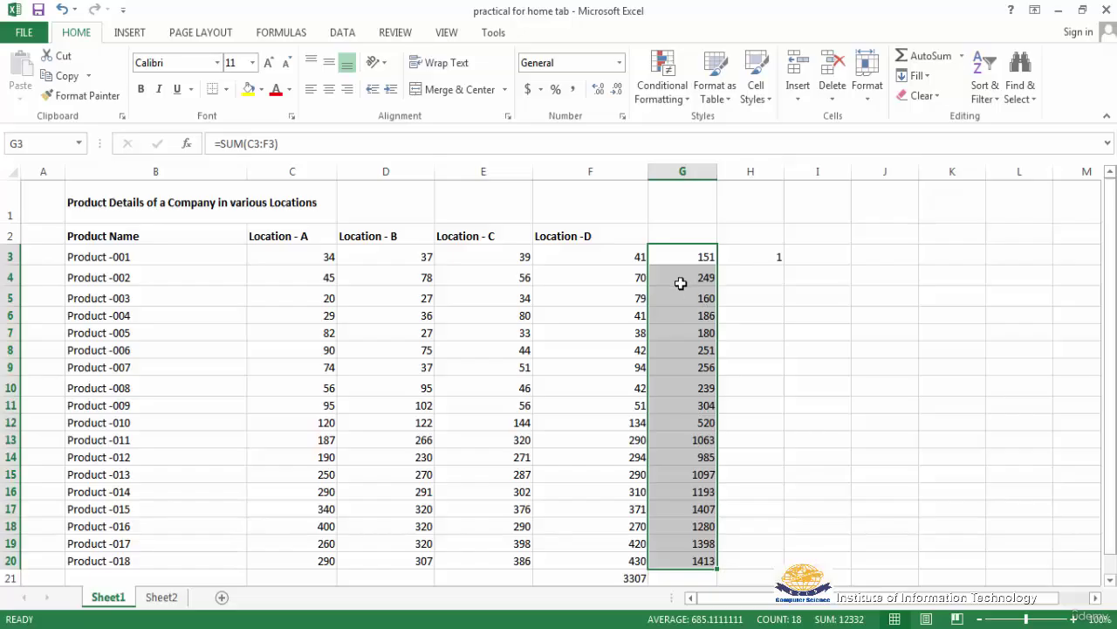
# Step: Fill the value in H3 down through H20
pyautogui.click(762, 253)
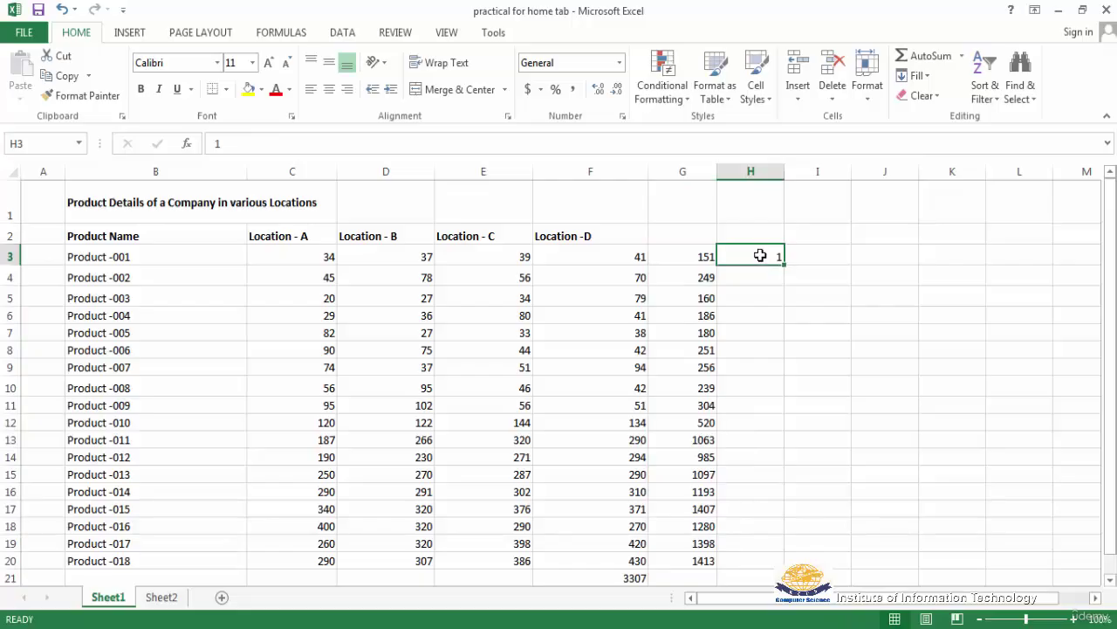
pyautogui.moveTo(760, 255); pyautogui.dragTo(772, 559)
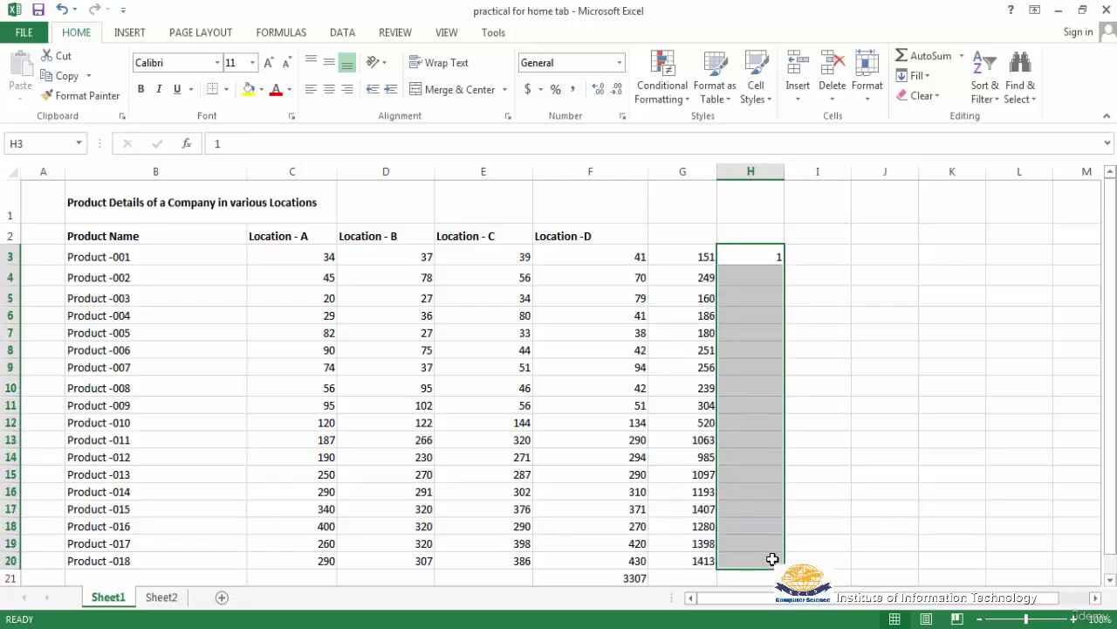
pyautogui.click(927, 77)
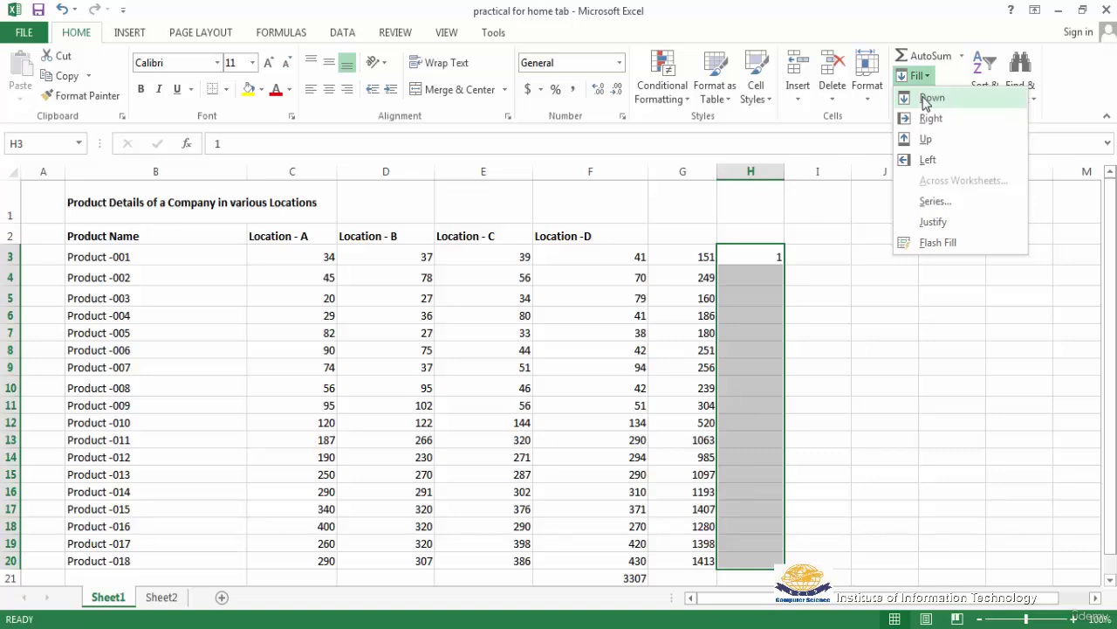
pyautogui.click(926, 100)
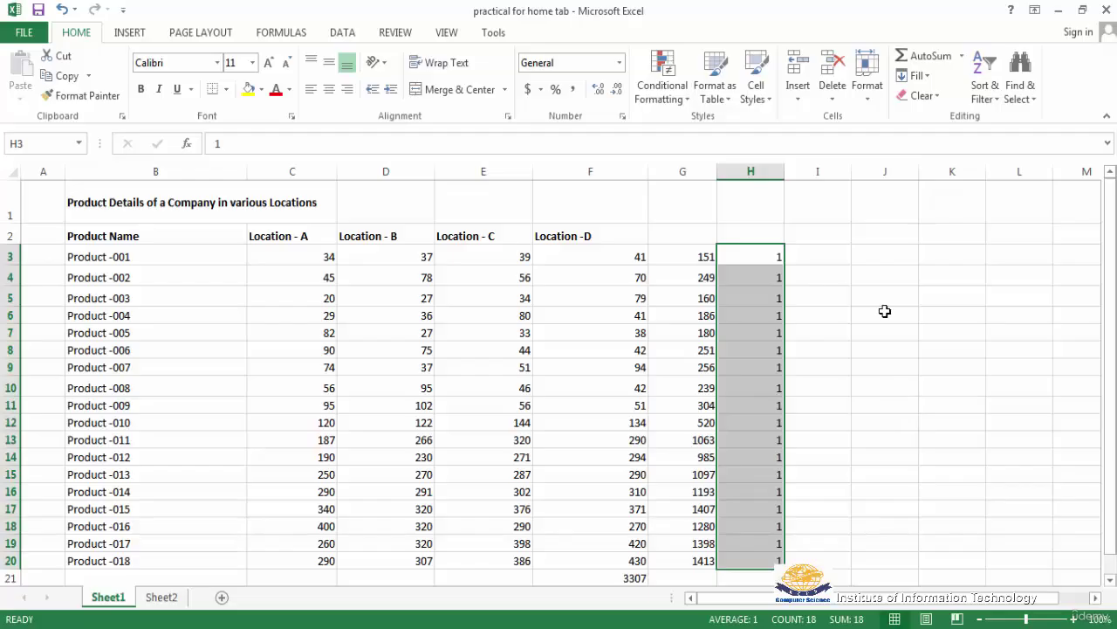
pyautogui.click(923, 76)
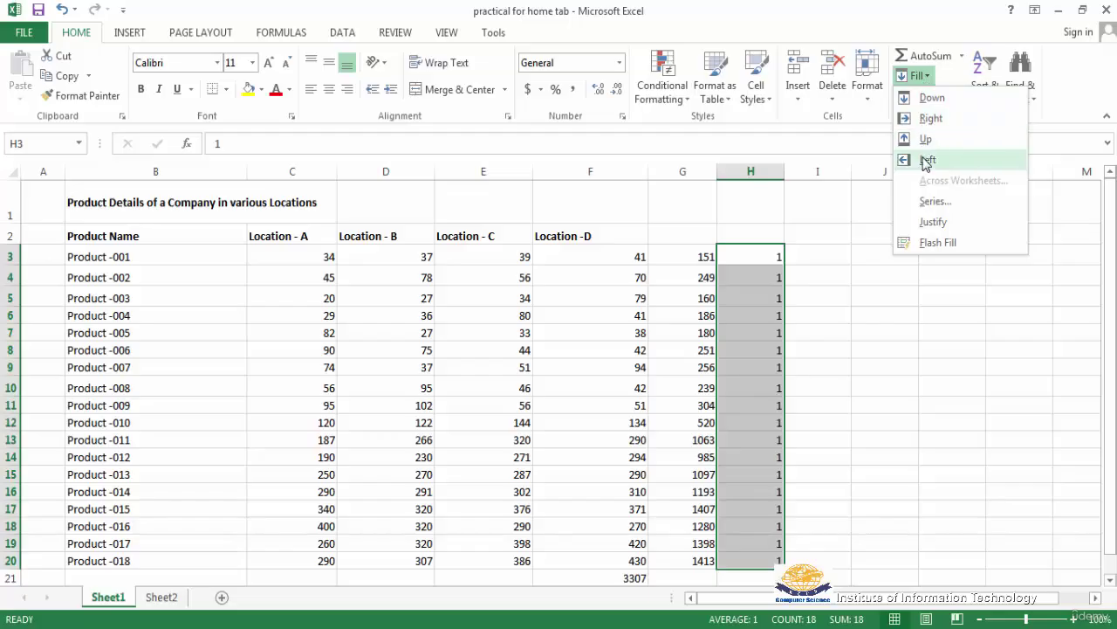
pyautogui.click(885, 252)
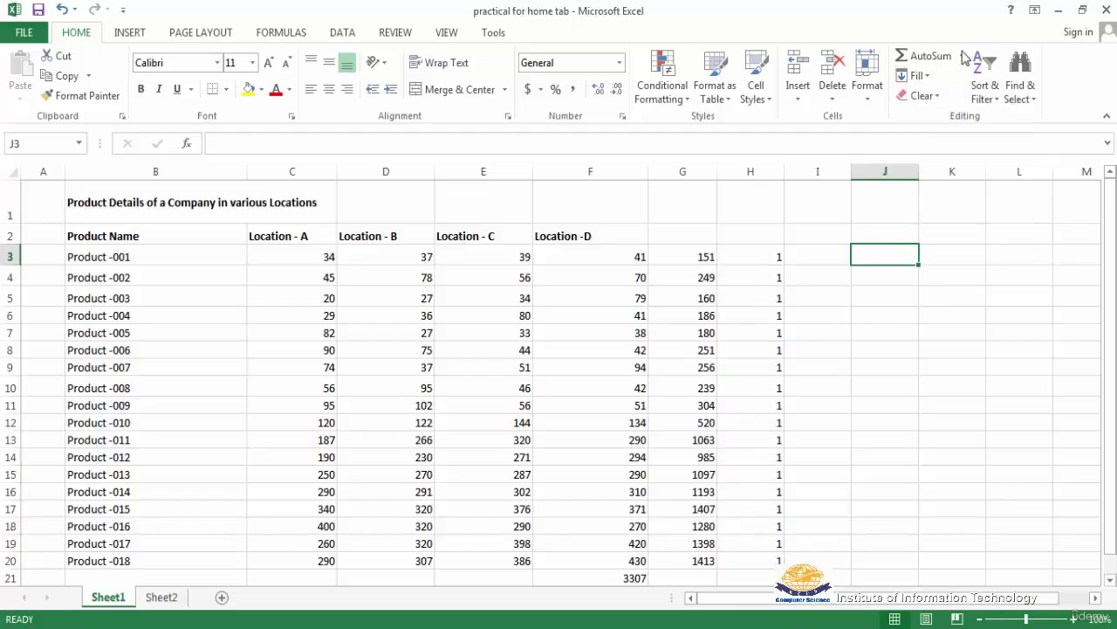
pyautogui.click(927, 76)
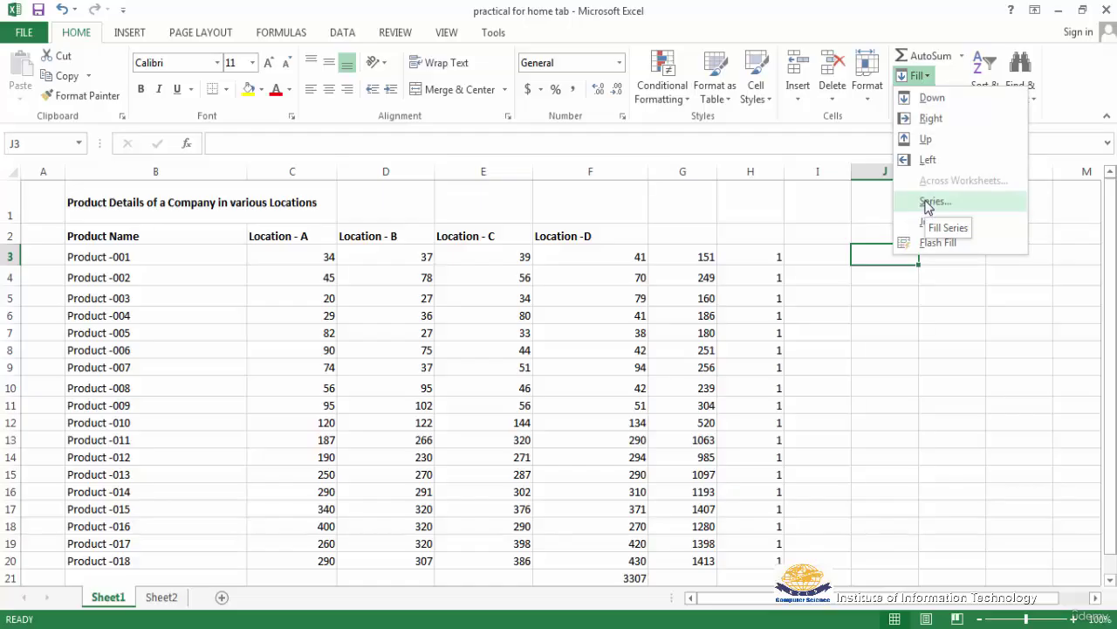
# Step: Enter 1 in J3 and fill J3:J20 with a linear column series using a step value of 1
pyautogui.click(871, 254)
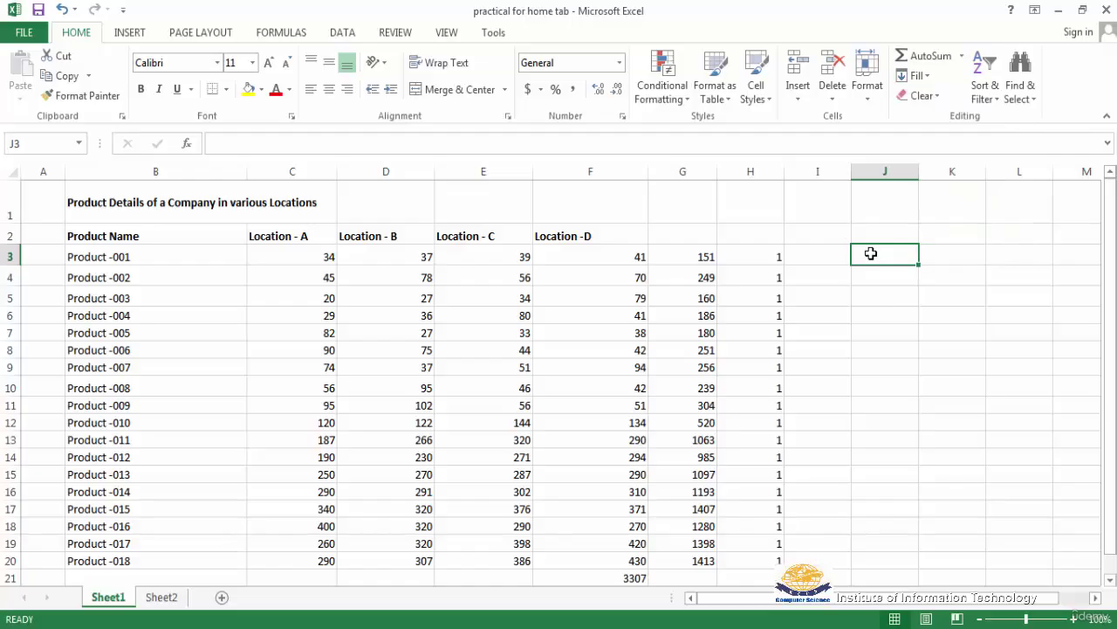
pyautogui.write('1')
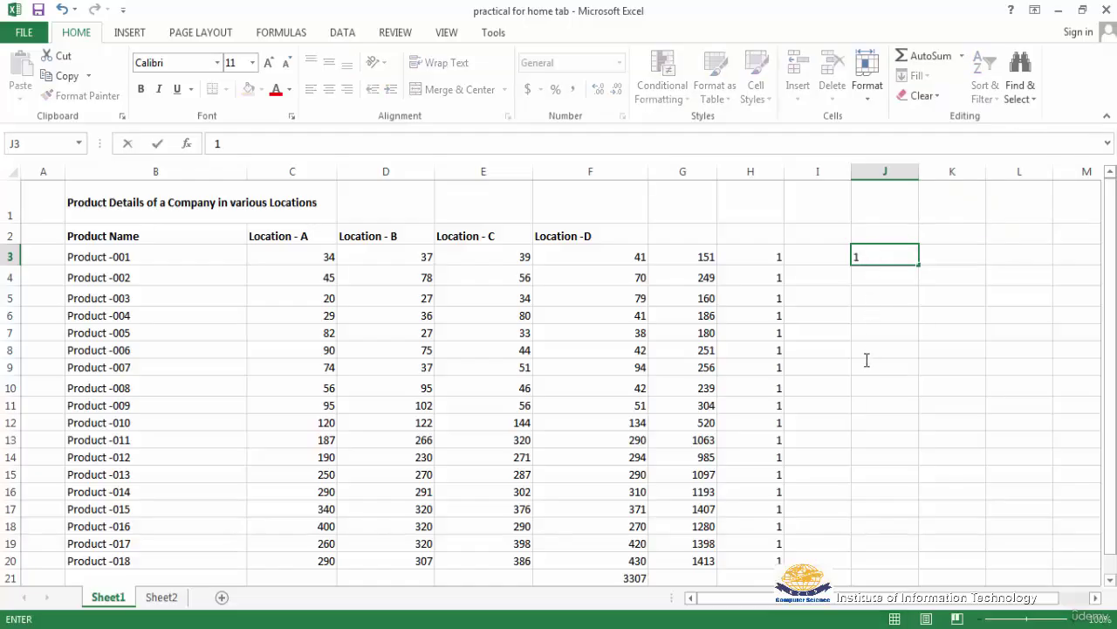
pyautogui.press('F2')
pyautogui.click(871, 279)
pyautogui.moveTo(870, 252); pyautogui.dragTo(888, 559)
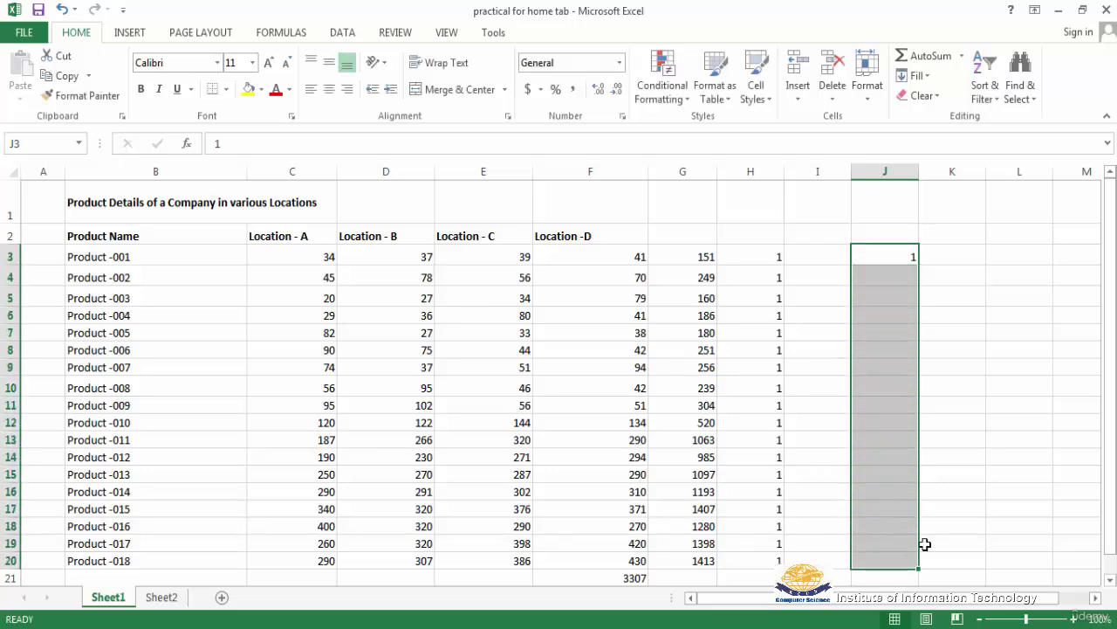
pyautogui.click(915, 75)
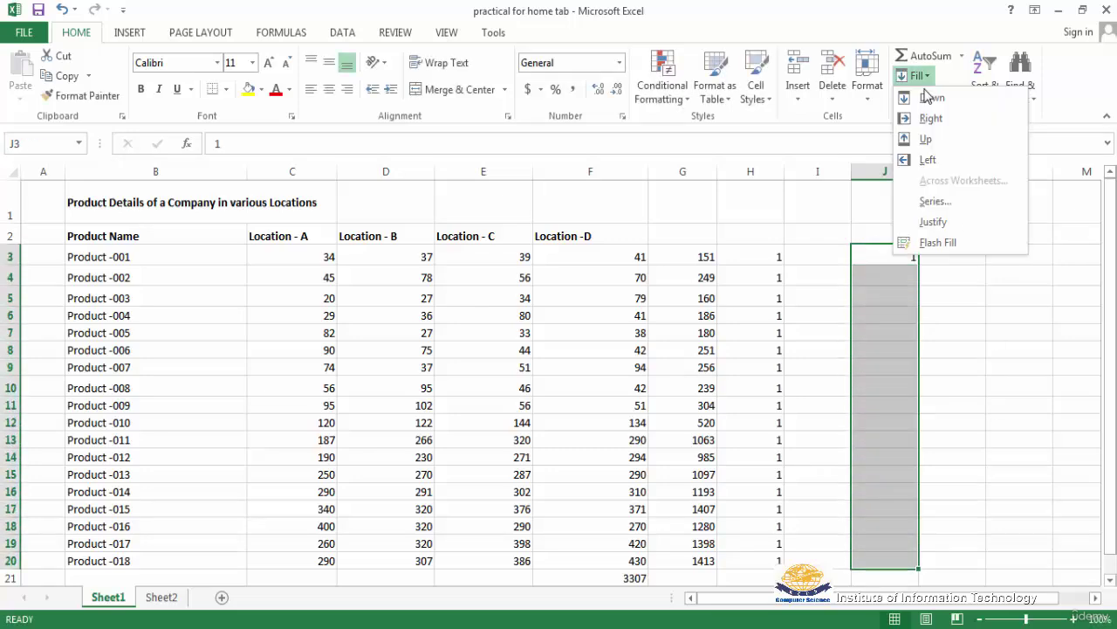
pyautogui.click(931, 202)
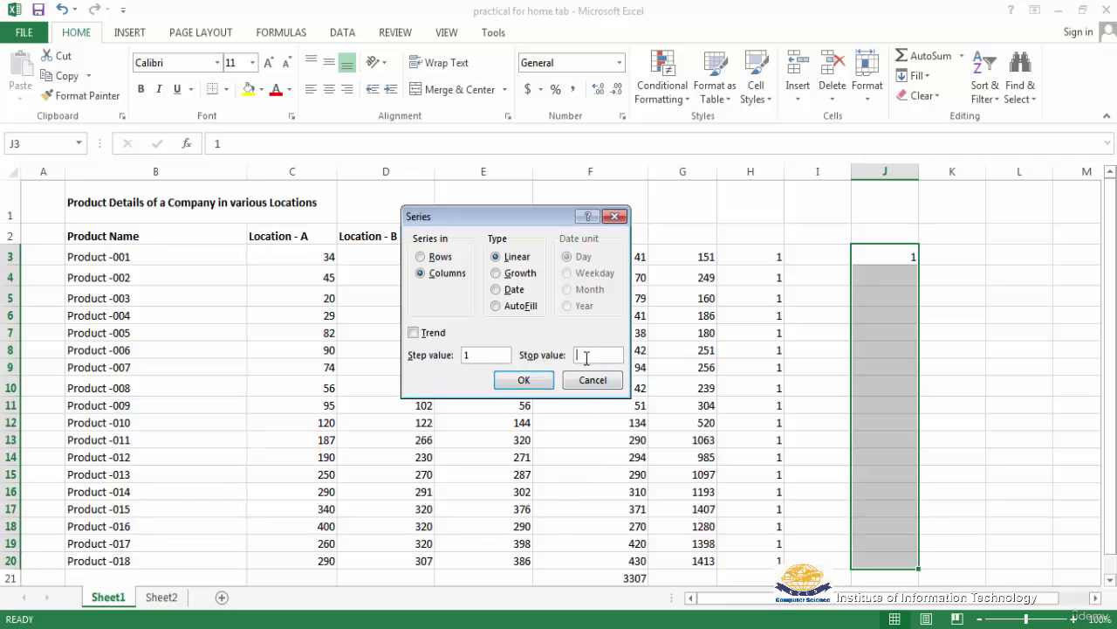
pyautogui.click(524, 380)
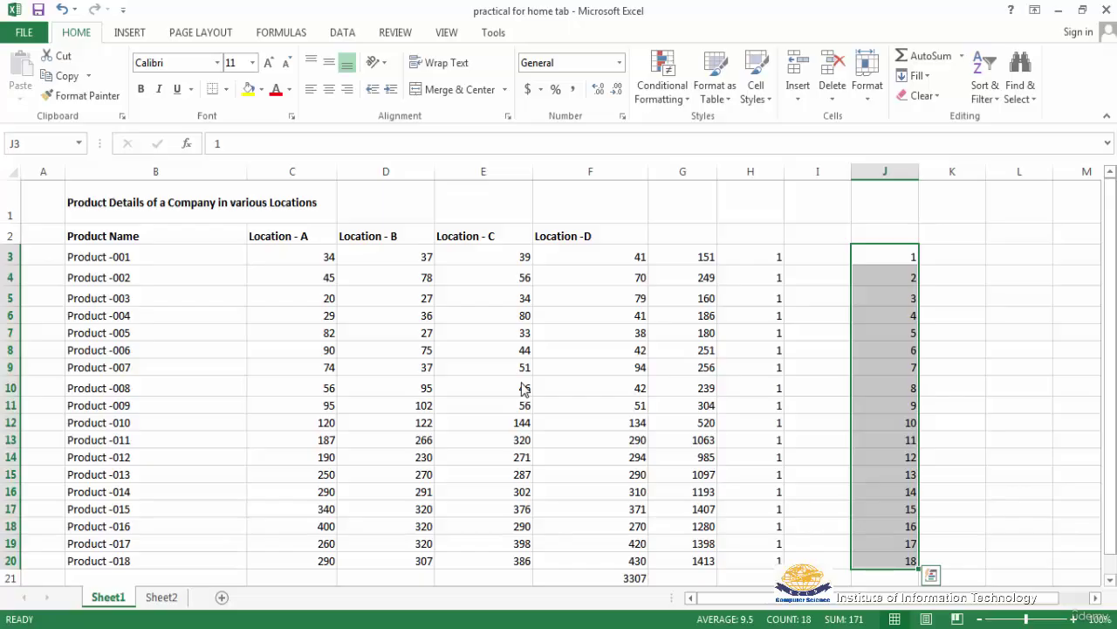
# Step: Enter 100 in K3 and fill K3:K20 with a linear column series using a stop value of 120
pyautogui.click(957, 255)
pyautogui.write('100')
pyautogui.hotkey('ctrl', 'Return')
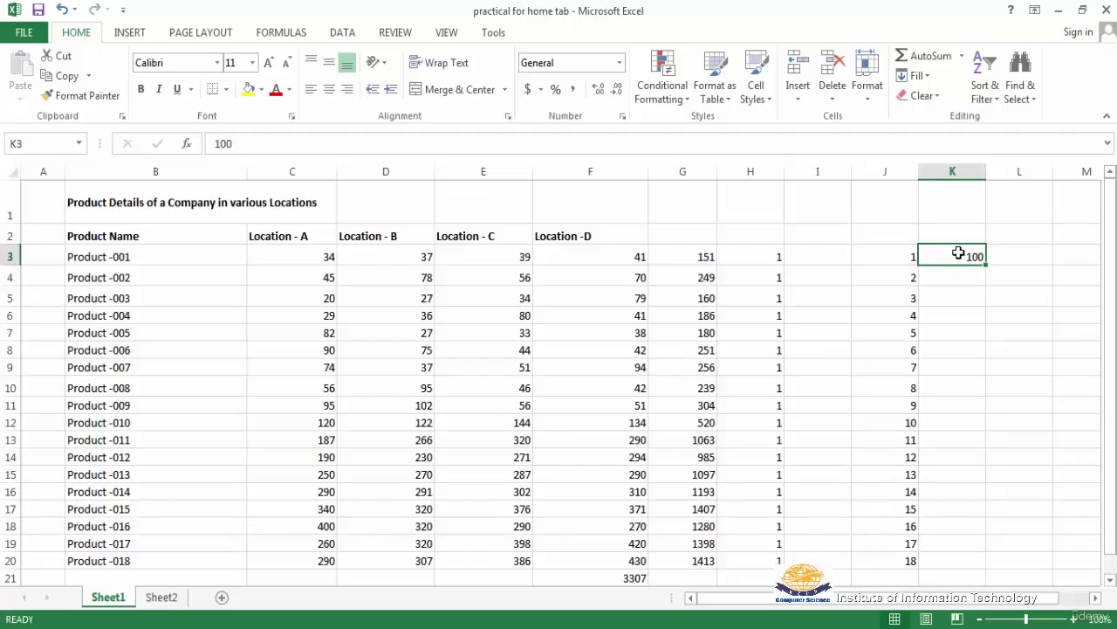
pyautogui.moveTo(957, 254); pyautogui.dragTo(968, 555)
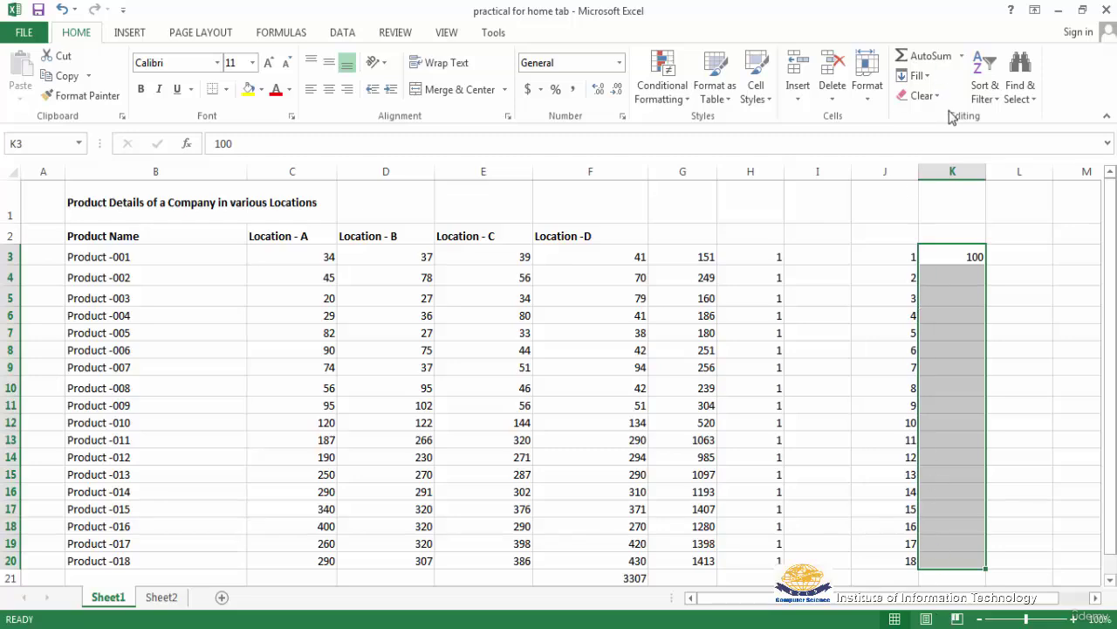
pyautogui.click(917, 76)
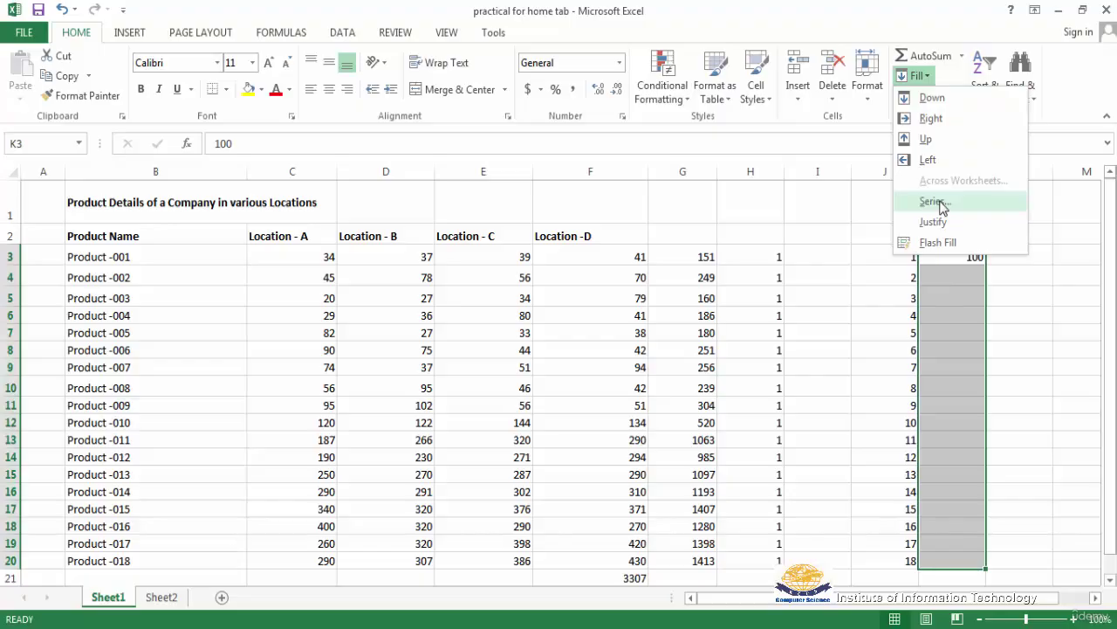
pyautogui.click(933, 202)
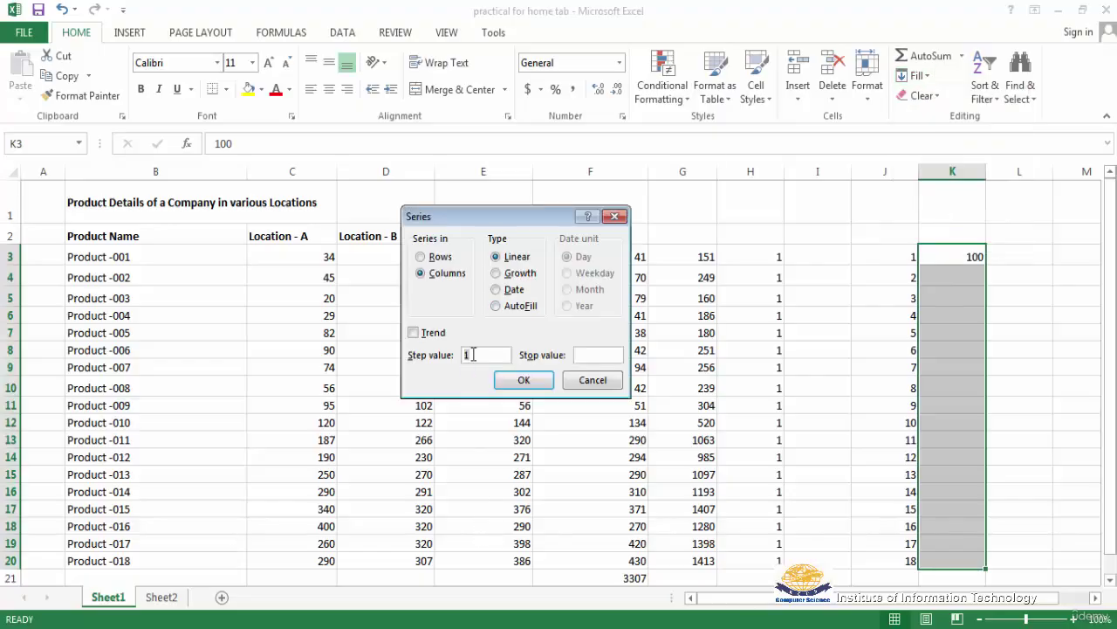
pyautogui.click(580, 360)
pyautogui.write('120')
pyautogui.click(524, 380)
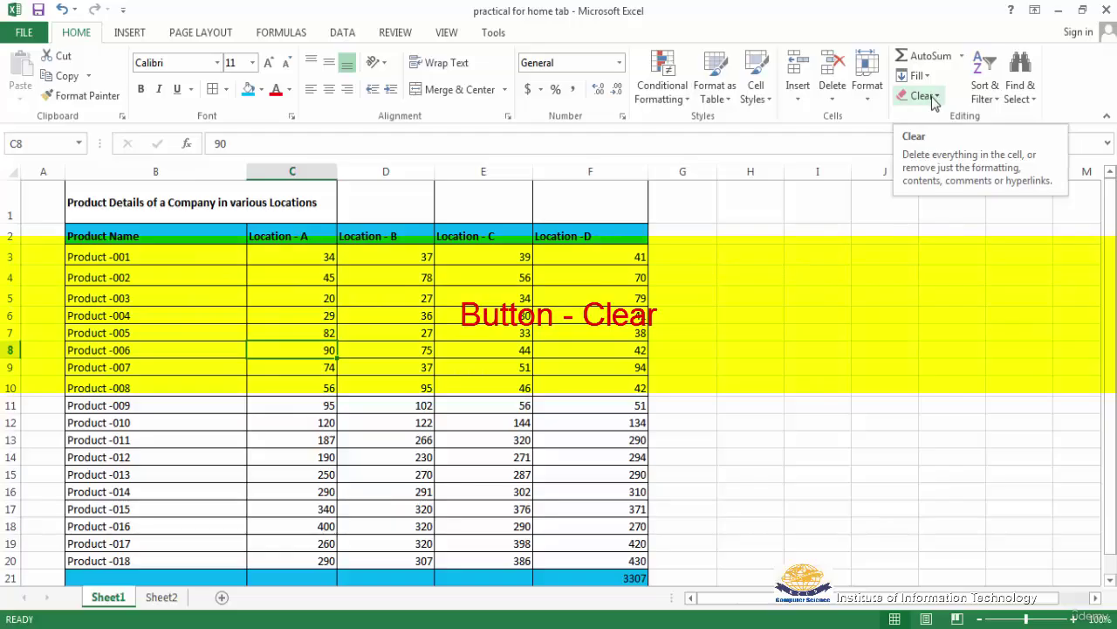
# Step: Clear only the formats of the product table B1:F21 and undo the clearing
pyautogui.click(940, 98)
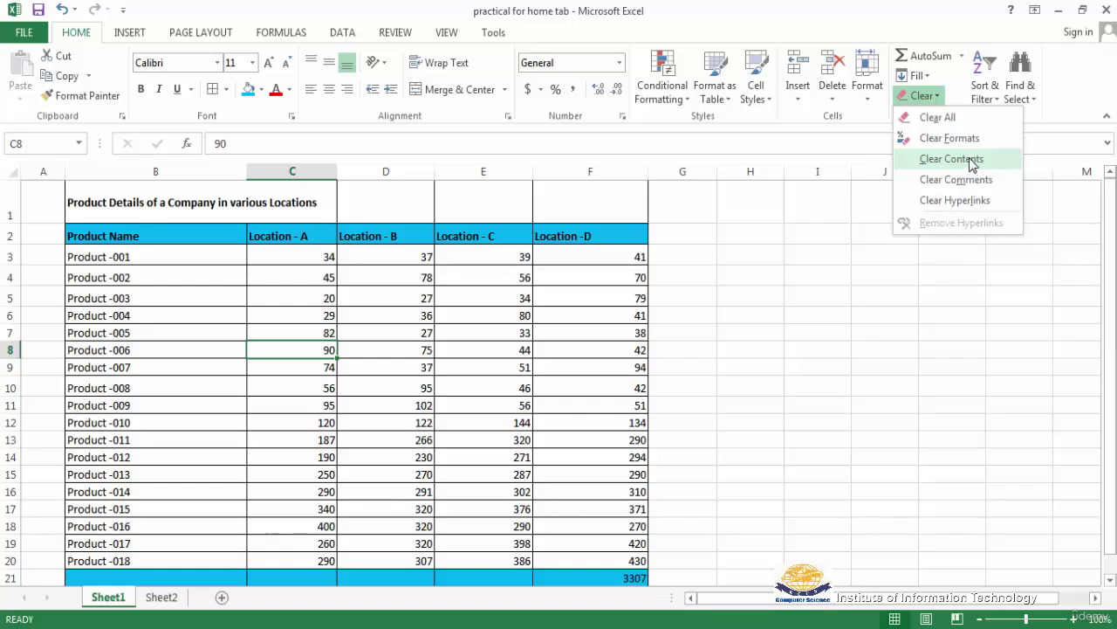
pyautogui.click(231, 533)
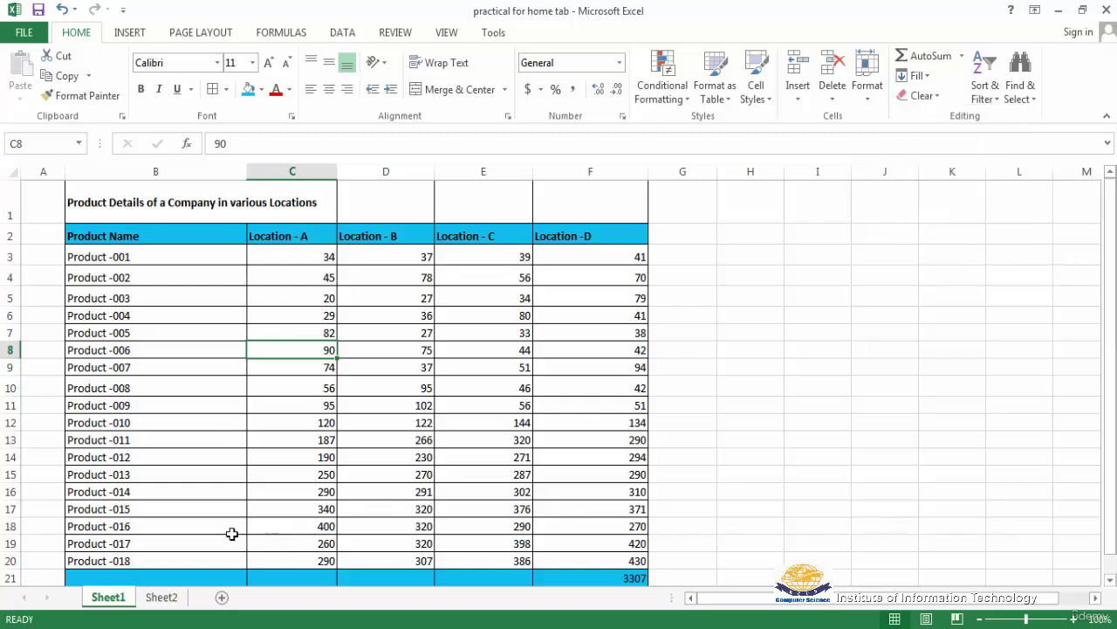
pyautogui.moveTo(82, 205); pyautogui.dragTo(619, 577)
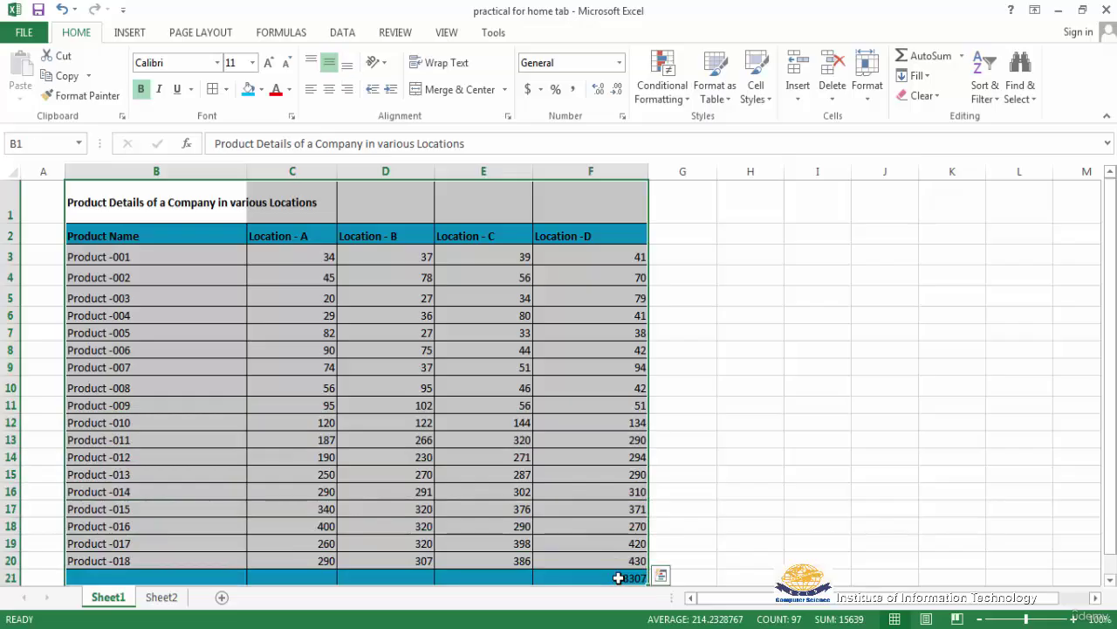
pyautogui.click(939, 96)
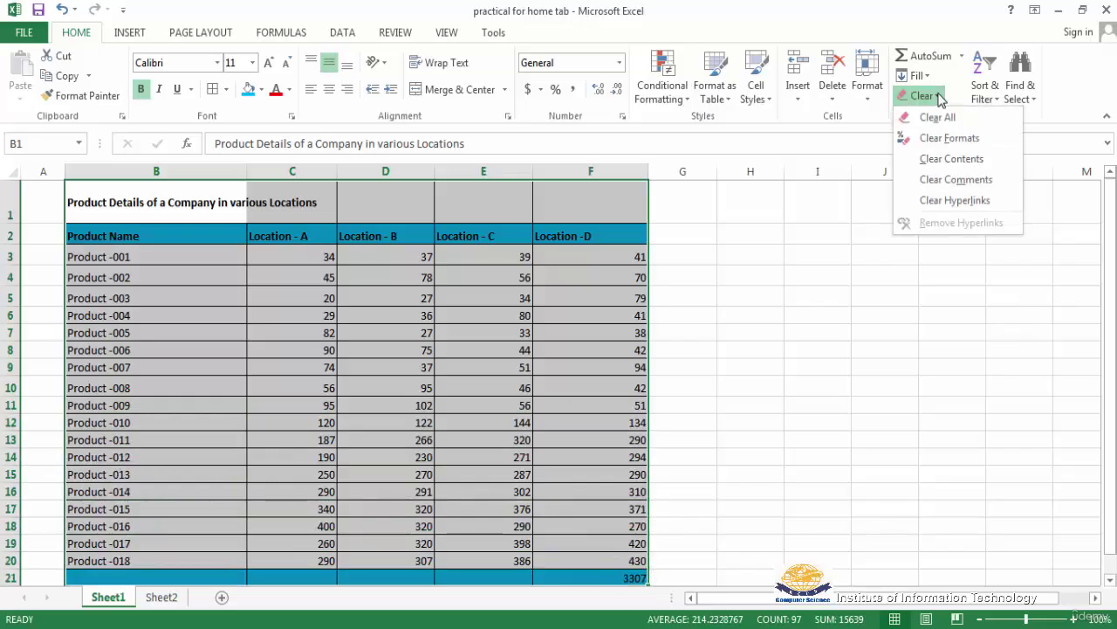
pyautogui.click(953, 139)
pyautogui.click(350, 363)
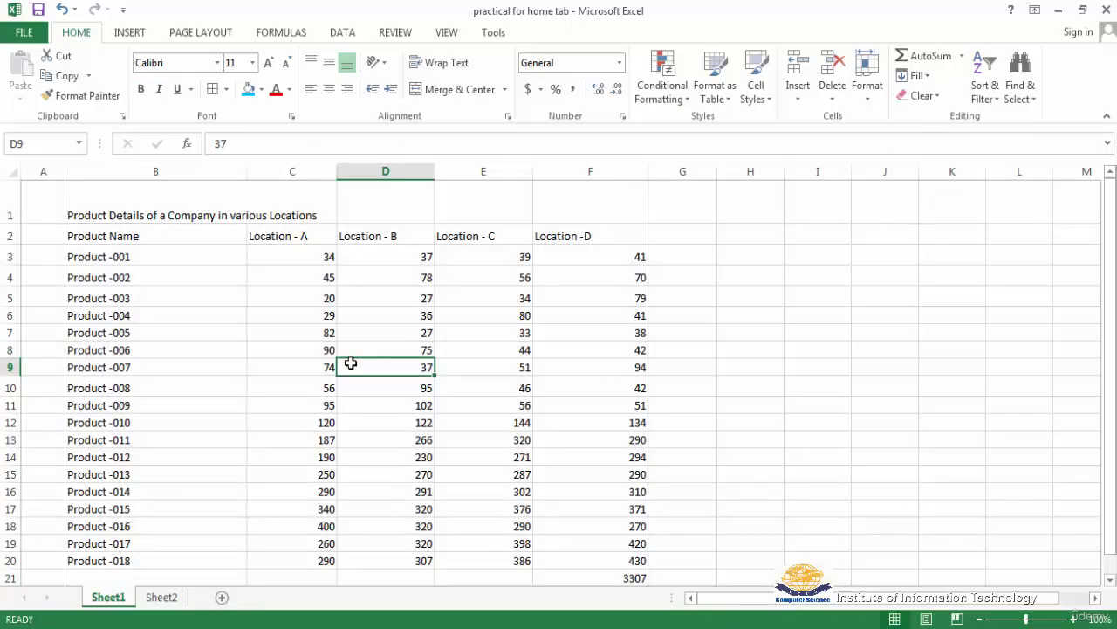
pyautogui.hotkey('ctrl', 'z')
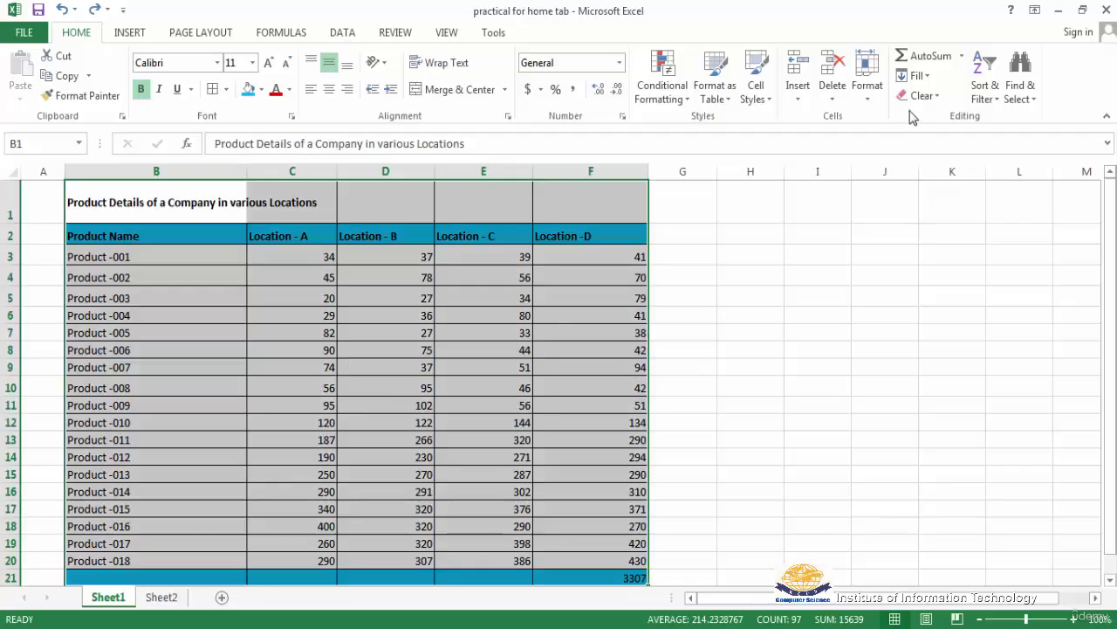
# Step: Clear only the contents of the product table B1:F21 and undo the clearing
pyautogui.click(939, 98)
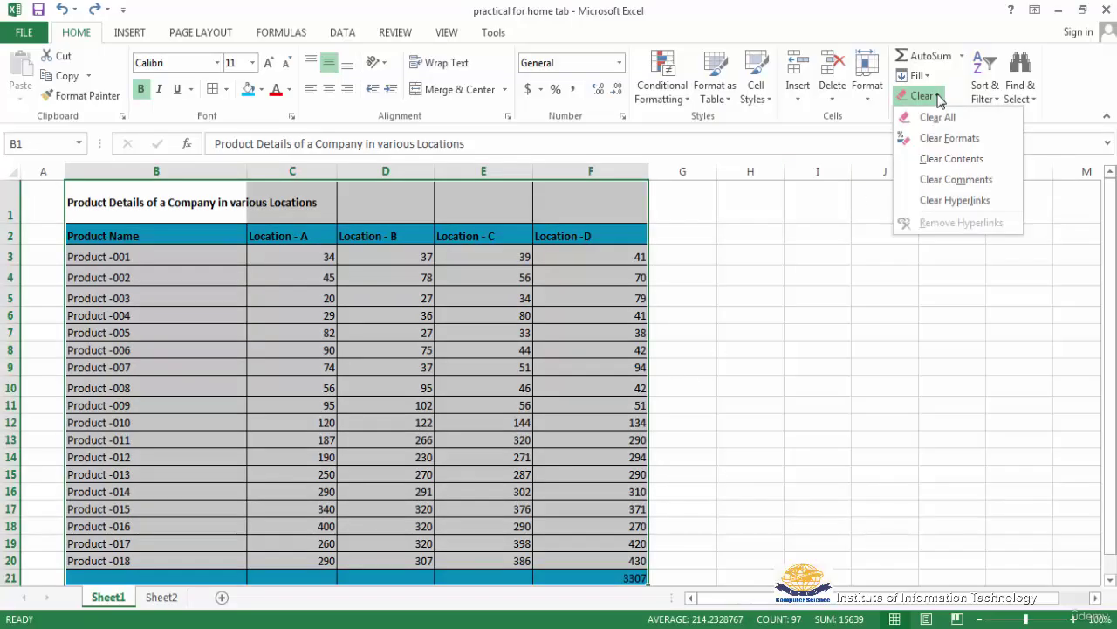
pyautogui.click(951, 159)
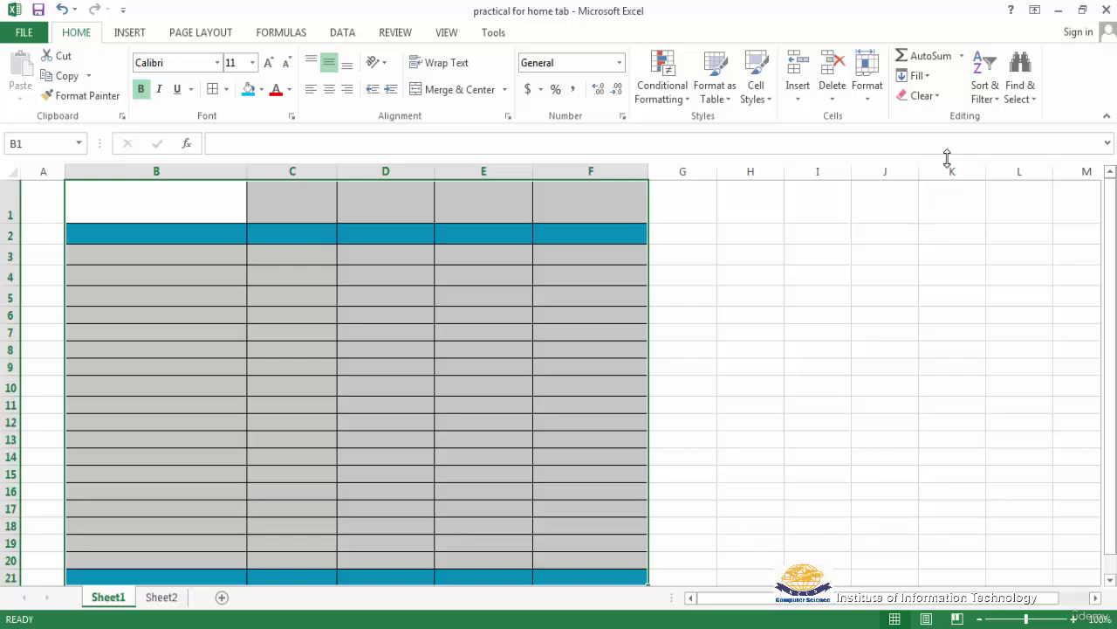
pyautogui.hotkey('ctrl', 'z')
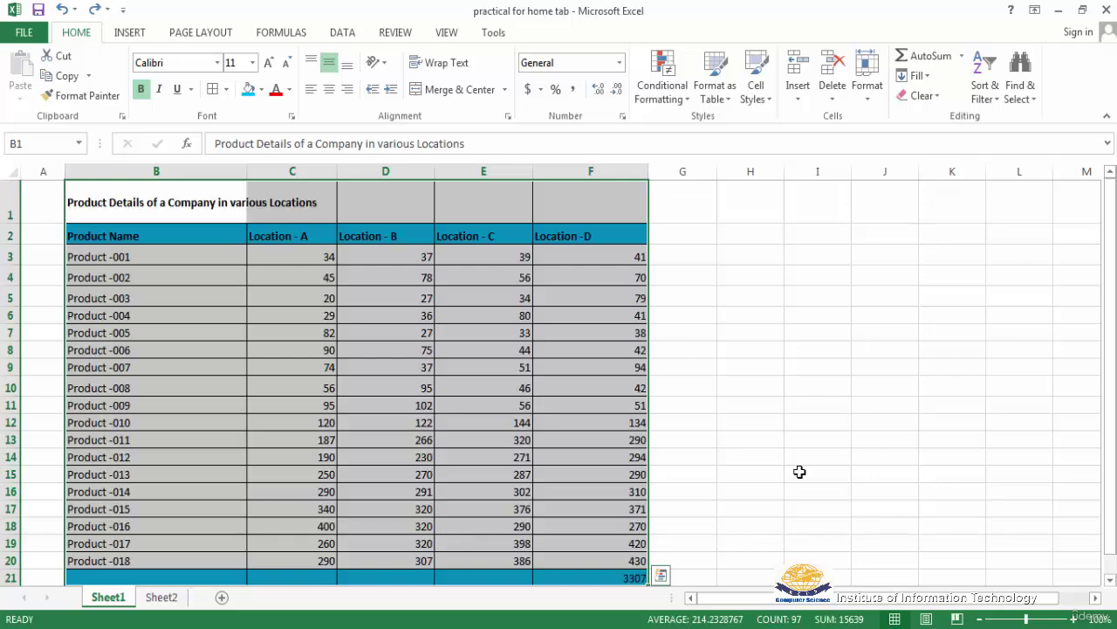
# Step: Clear both contents and formatting of the product table B1:F21 with Clear All
pyautogui.click(935, 96)
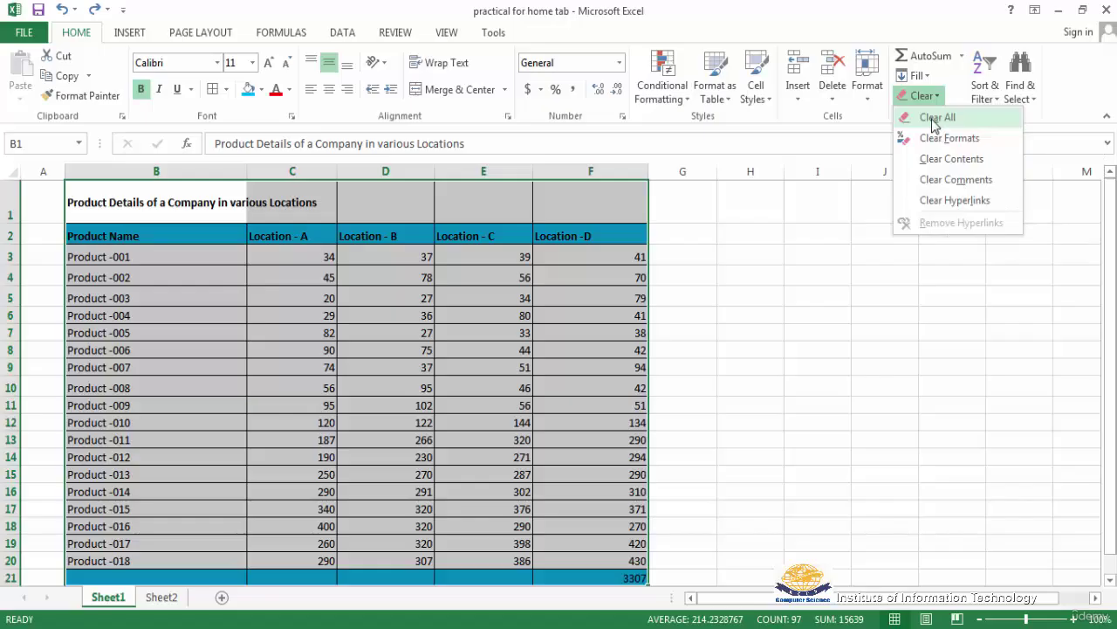
pyautogui.click(934, 119)
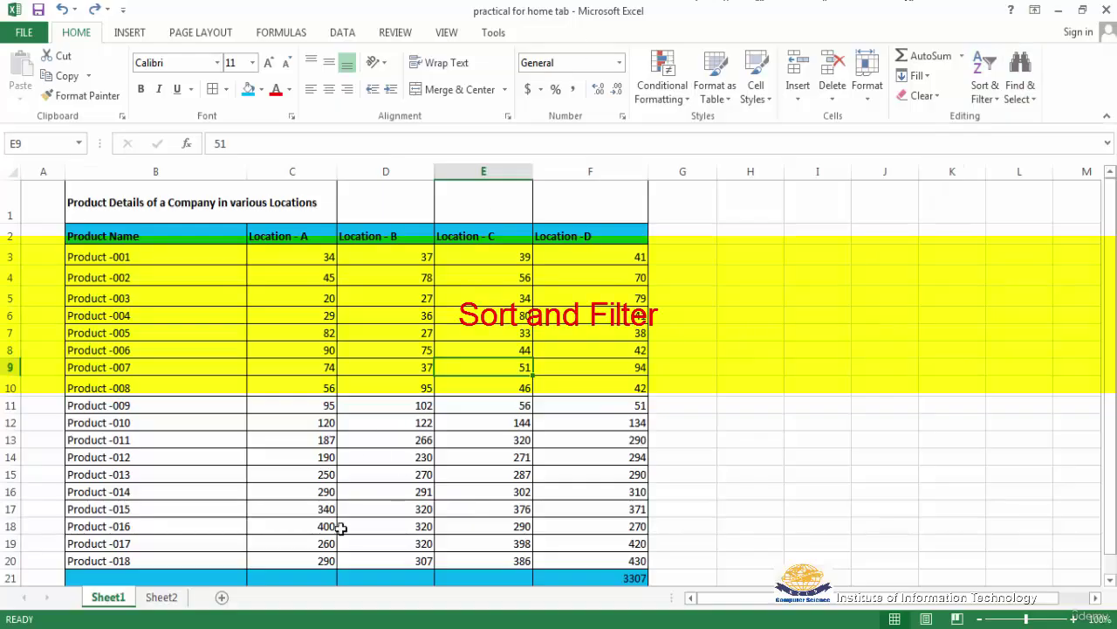
# Step: Sort the product rows by the Location - A values in C3:C20 from smallest to largest, expanding the selection to the adjacent data
pyautogui.moveTo(305, 256); pyautogui.dragTo(292, 561)
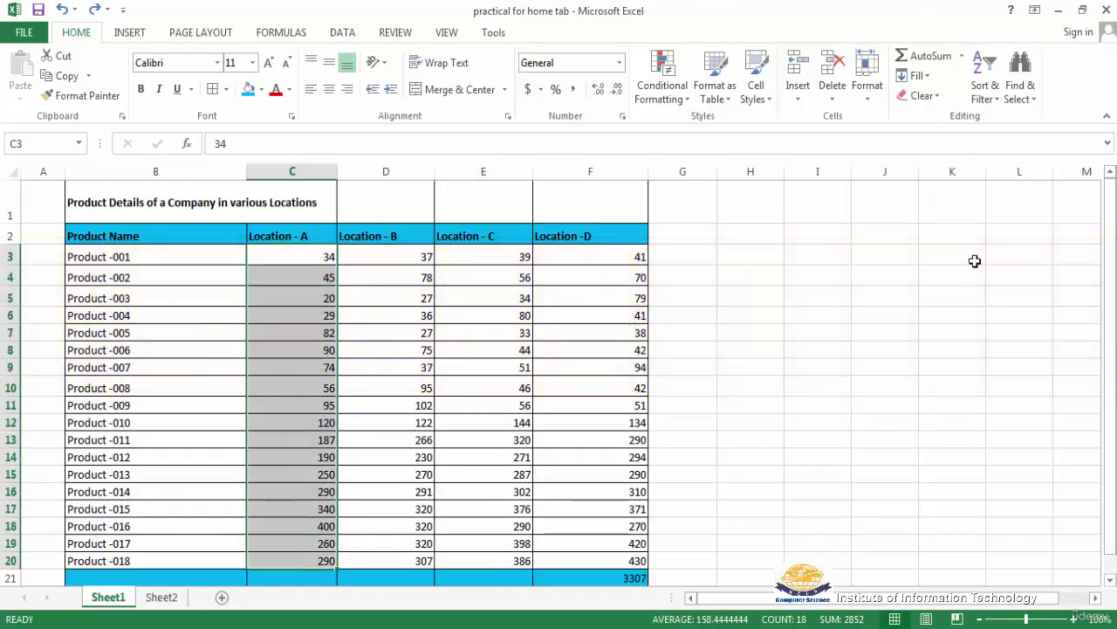
pyautogui.click(995, 98)
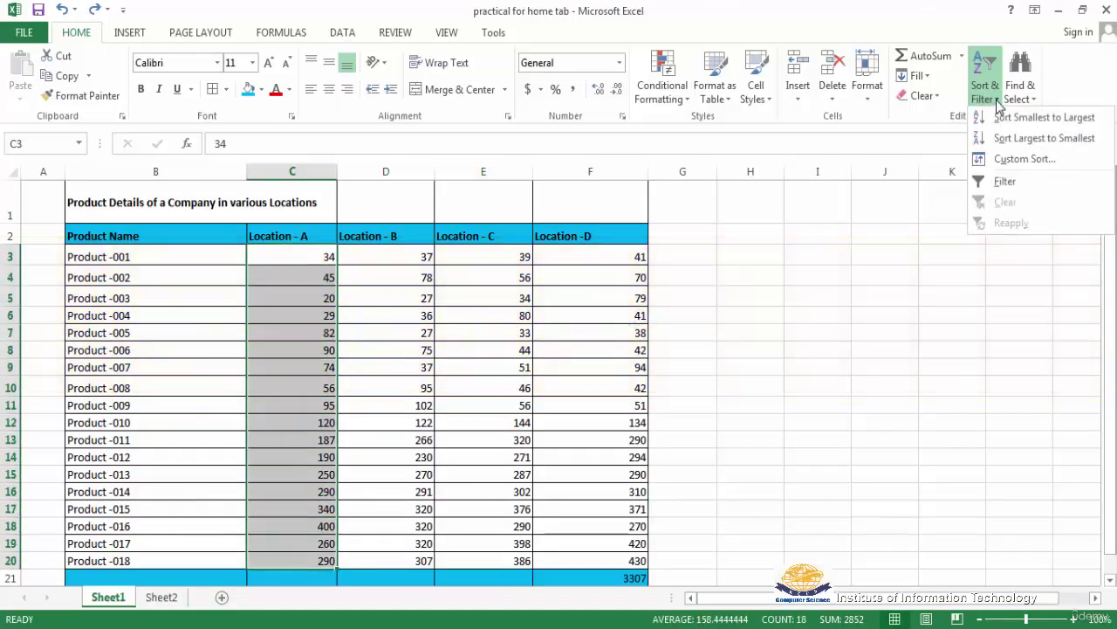
pyautogui.click(1043, 118)
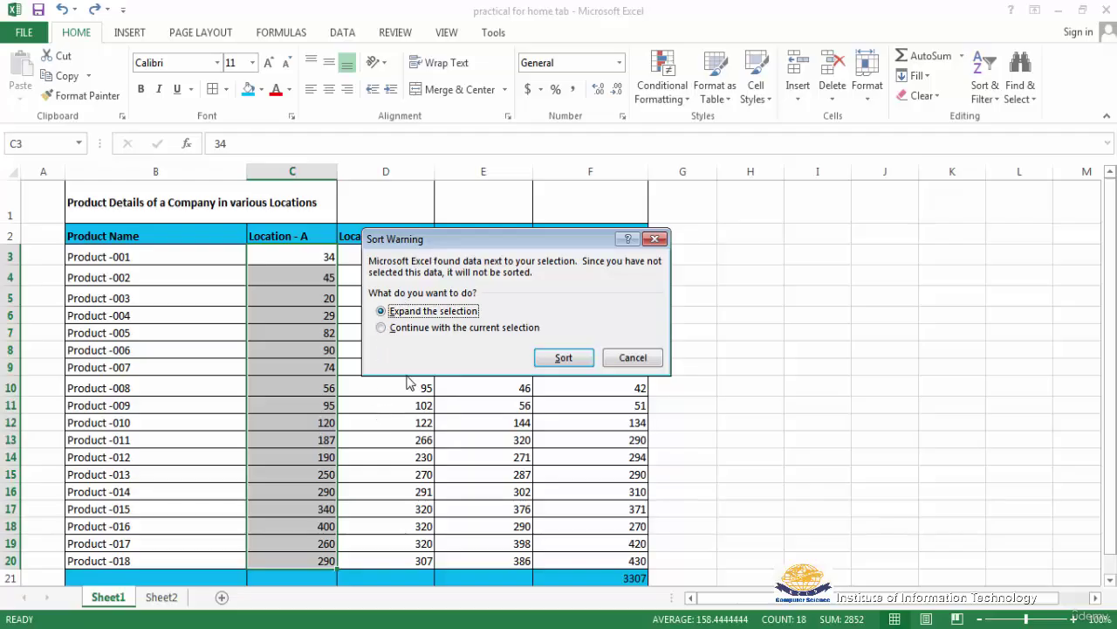
pyautogui.click(564, 358)
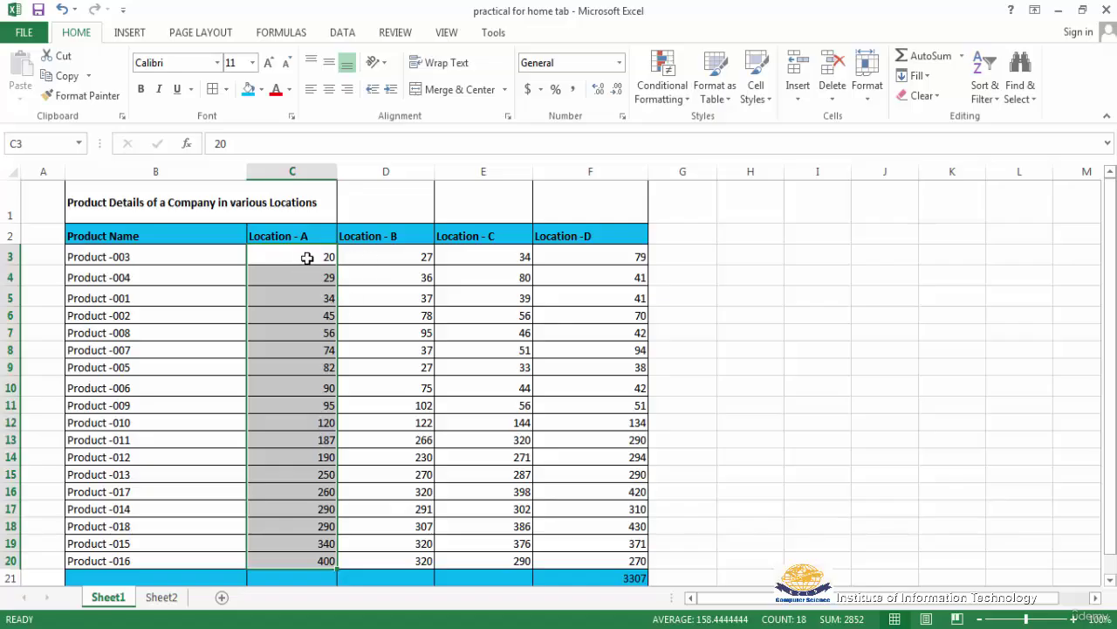
# Step: Sort the product table by the Location - A column from largest to smallest, using cell C3 as the reference
pyautogui.click(307, 257)
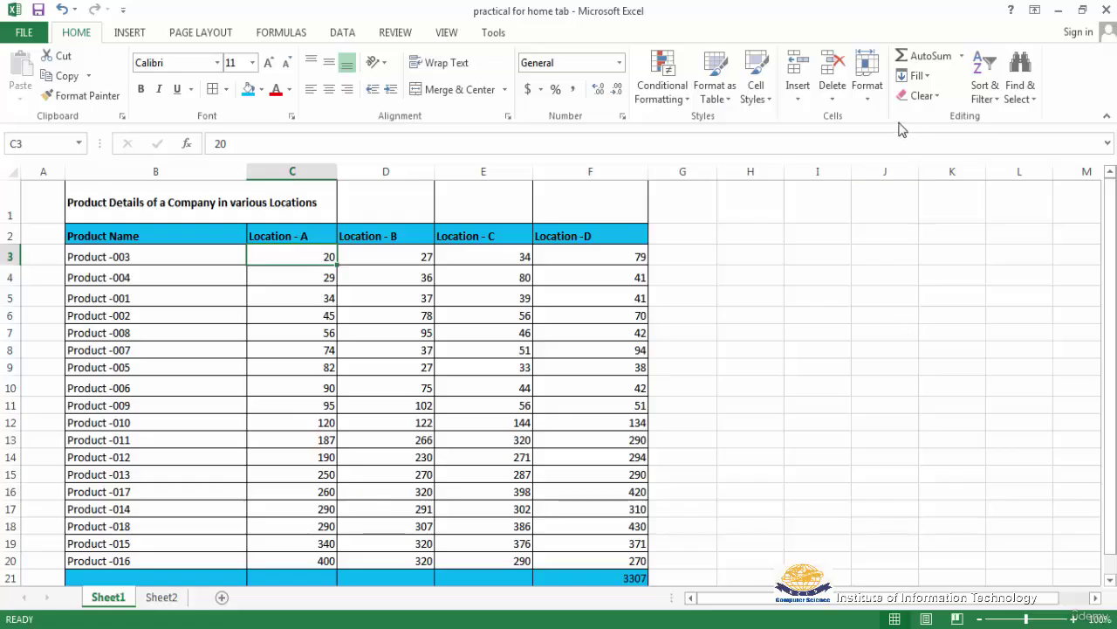
pyautogui.click(984, 87)
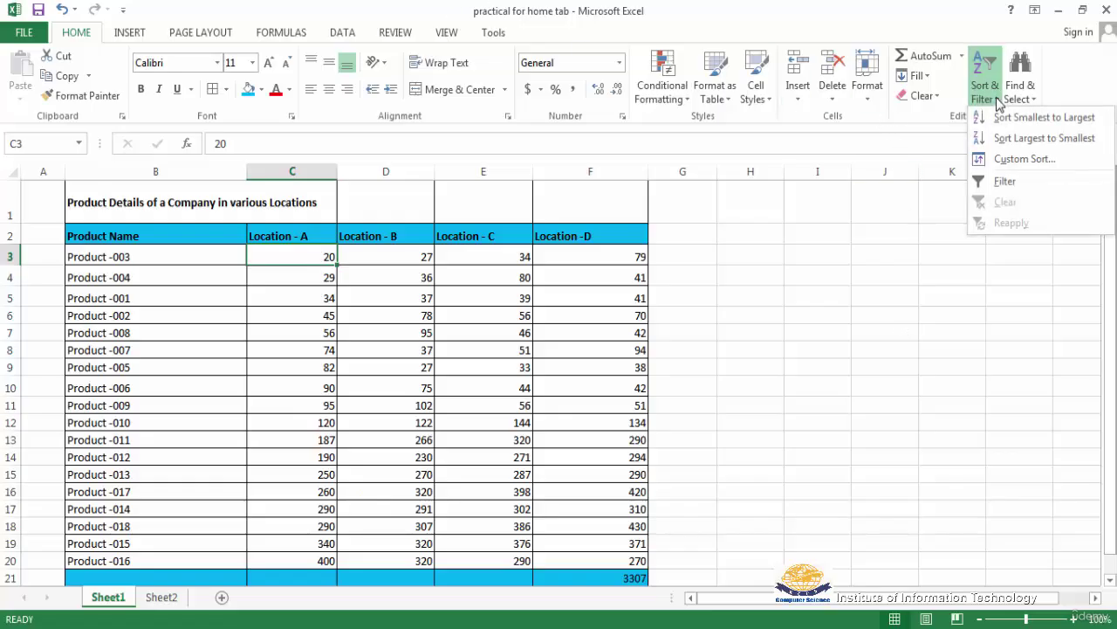
pyautogui.click(1050, 140)
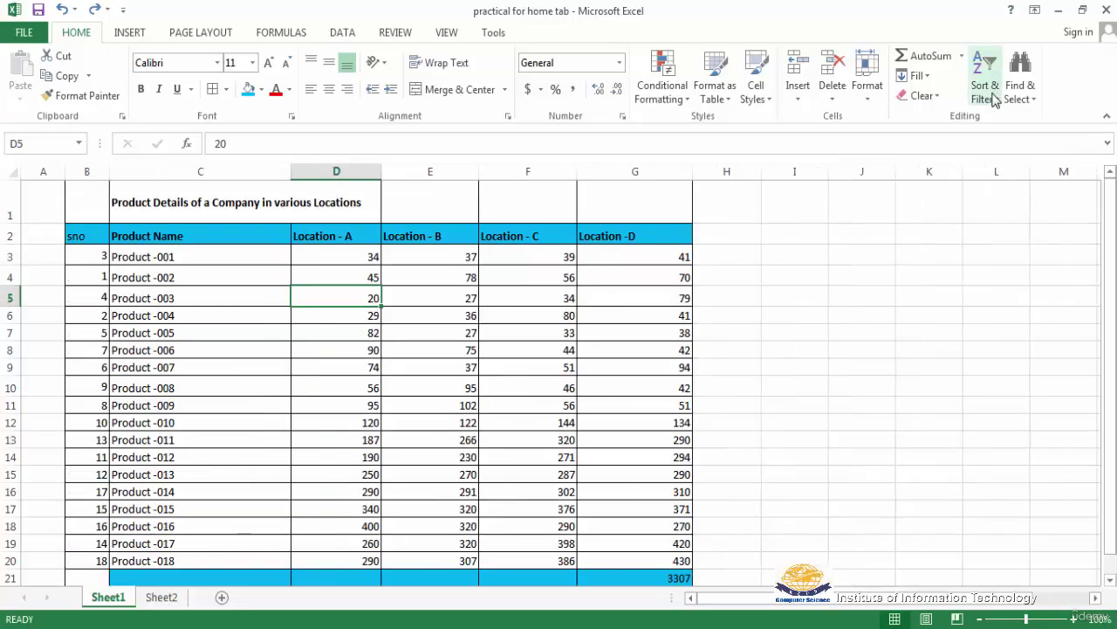
# Step: Sort only the sno numbers in B3:B20 from smallest to largest, continuing with the current selection
pyautogui.click(998, 106)
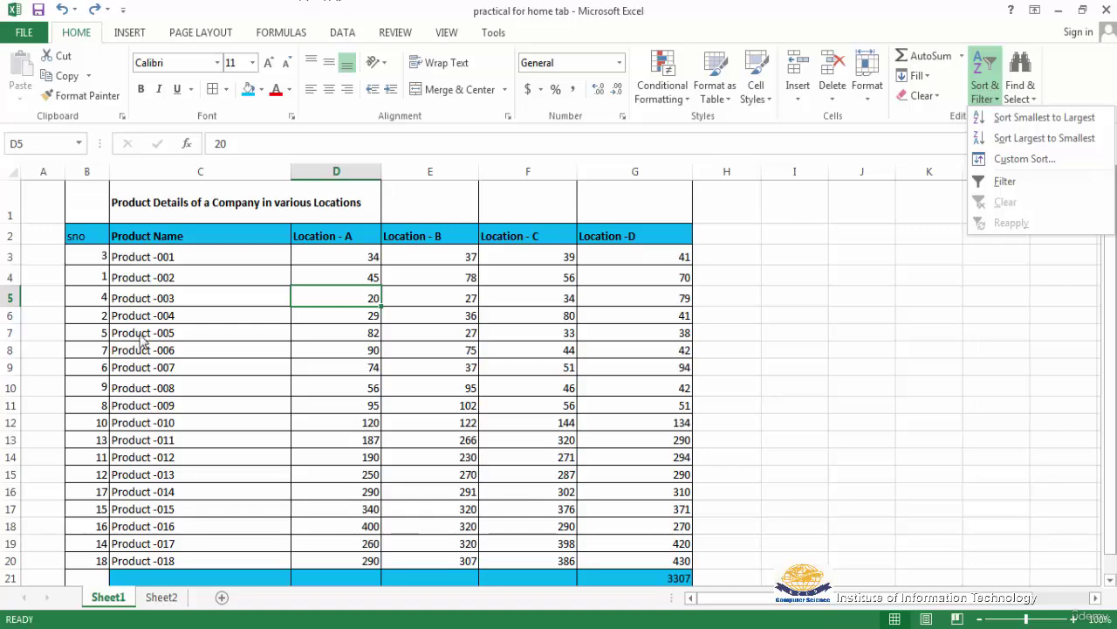
pyautogui.click(92, 260)
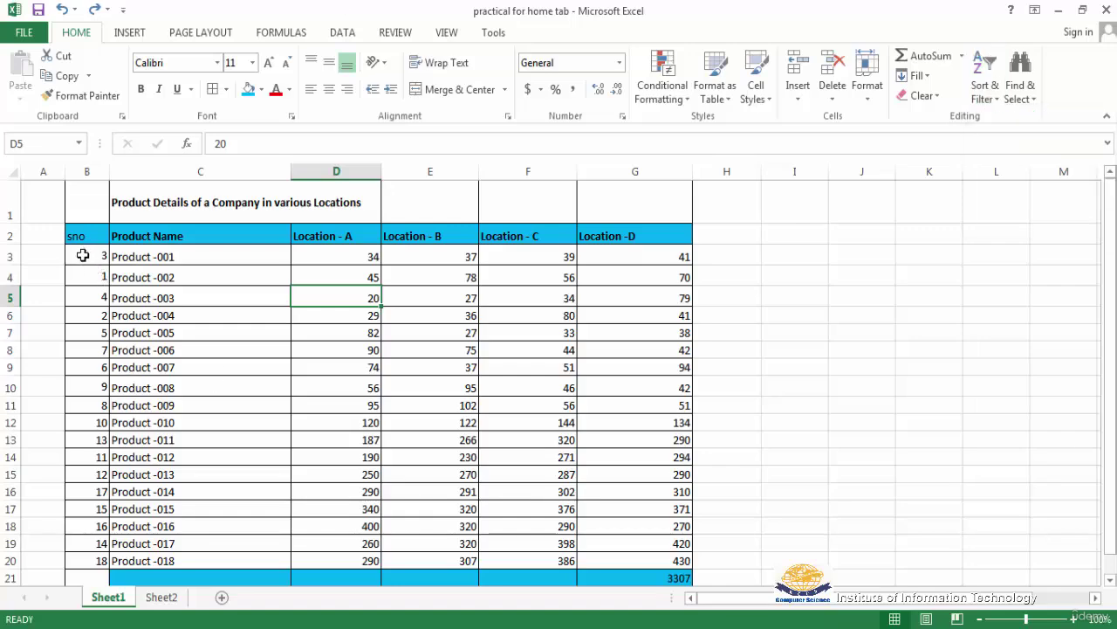
pyautogui.moveTo(83, 255); pyautogui.dragTo(96, 557)
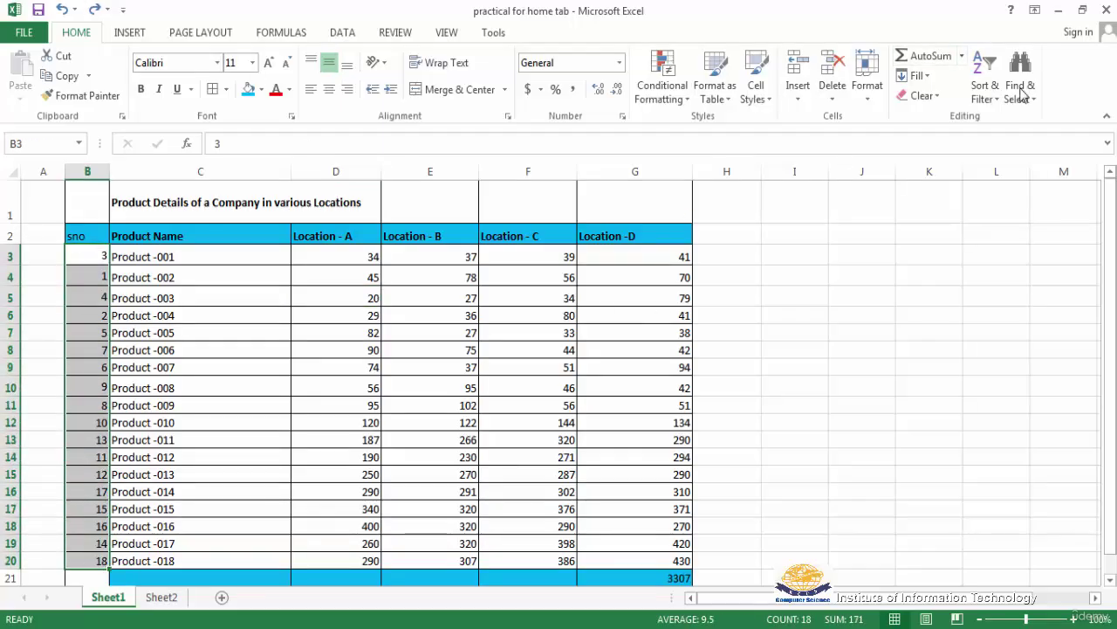
pyautogui.click(985, 88)
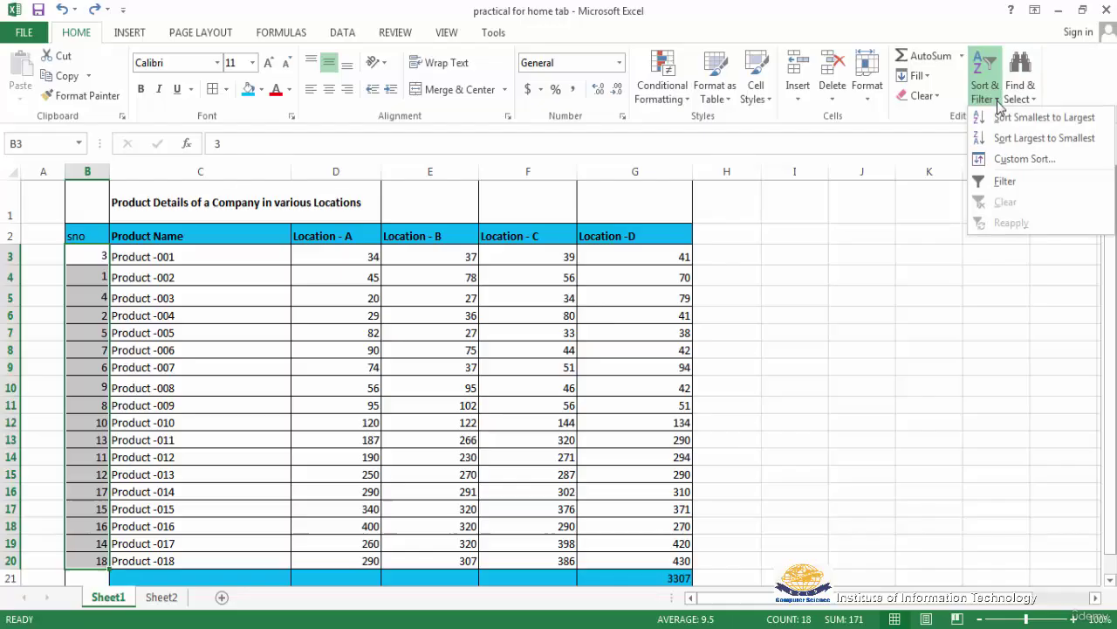
pyautogui.click(1045, 119)
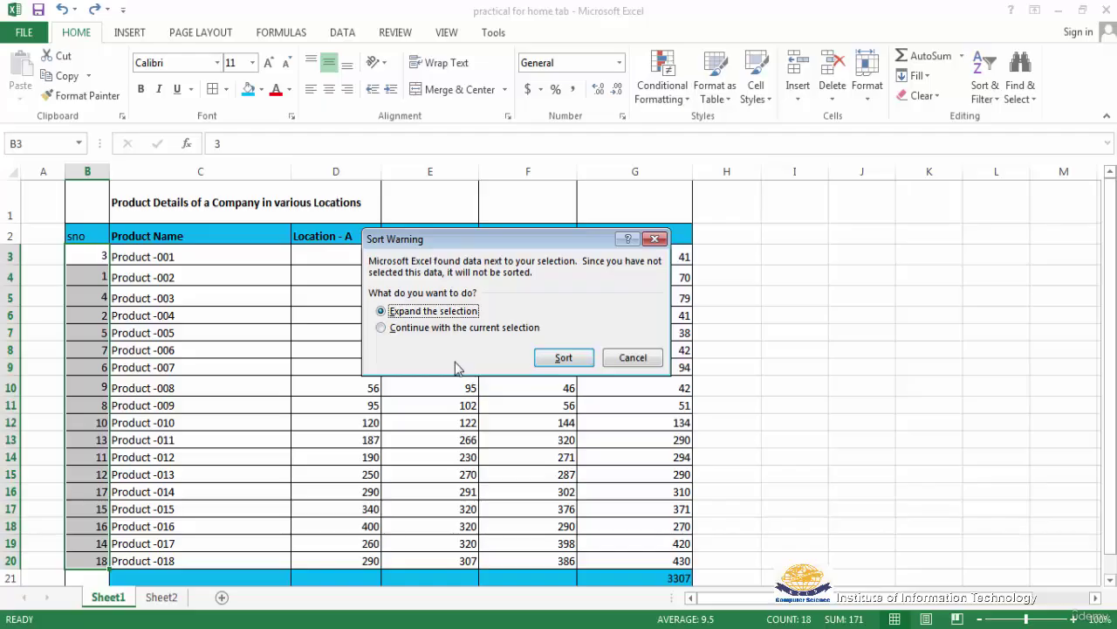
pyautogui.click(383, 329)
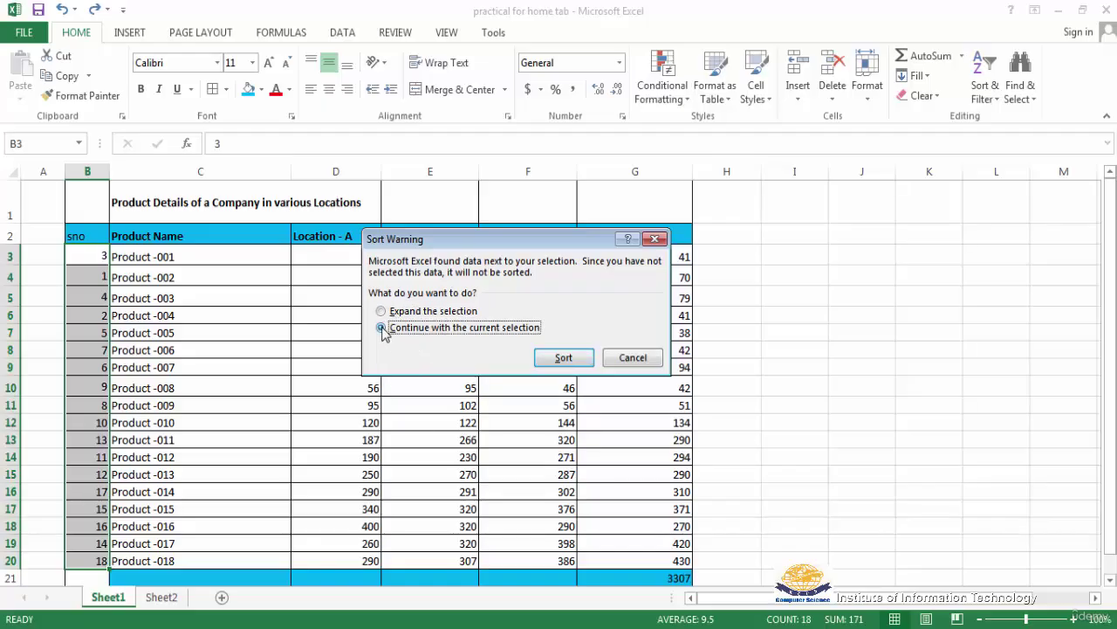
pyautogui.click(561, 360)
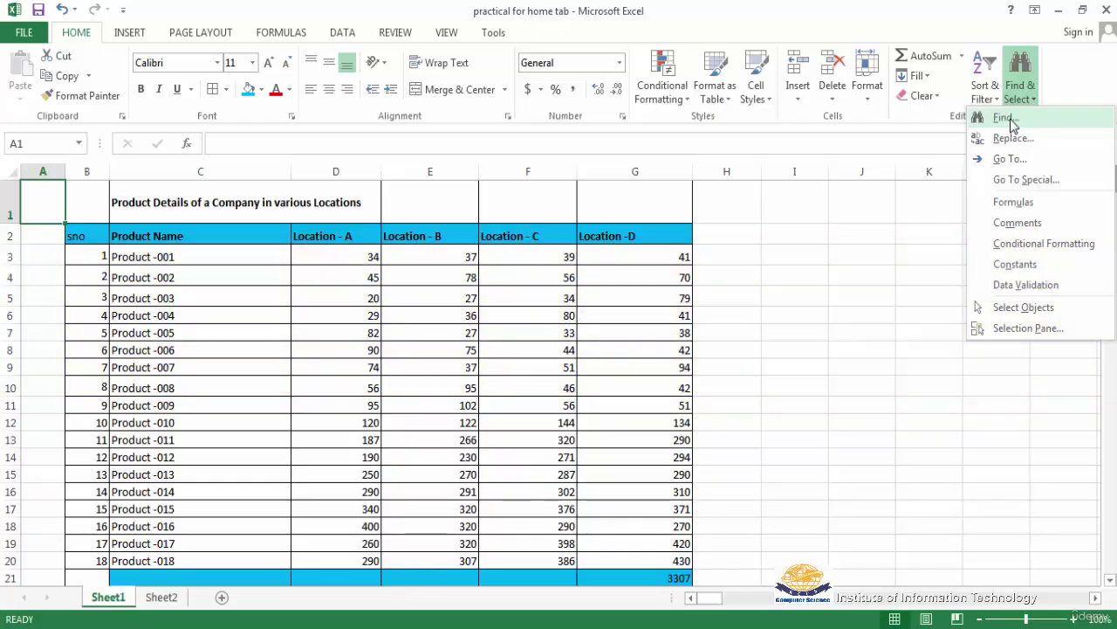
# Step: Search Sheet1 for 50 and go through its successive matches
pyautogui.click(1004, 118)
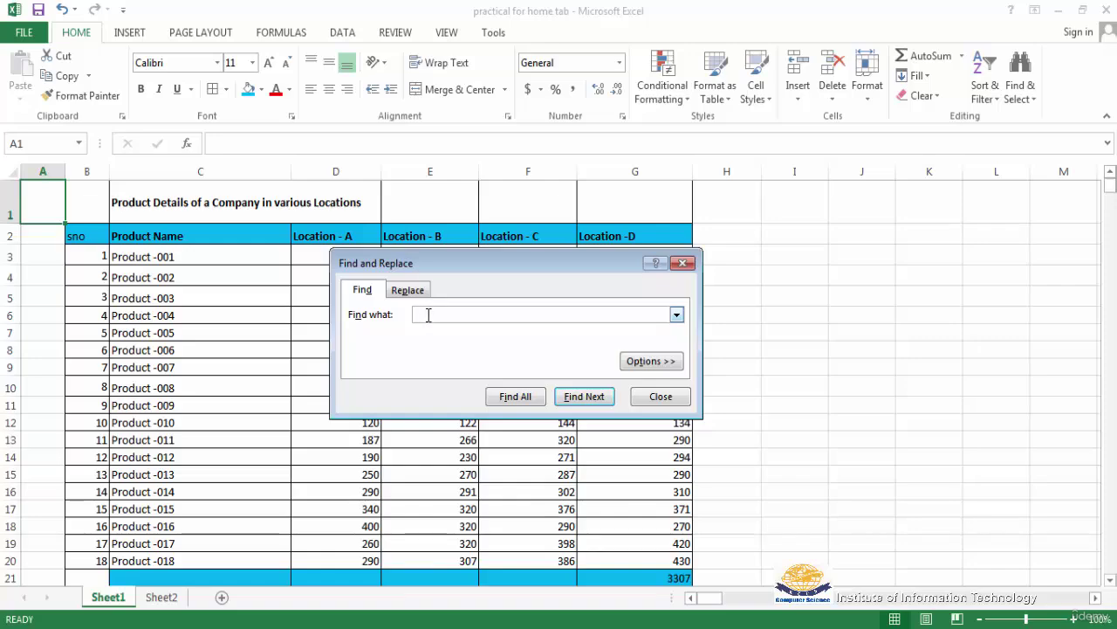
pyautogui.write('50')
pyautogui.click(586, 398)
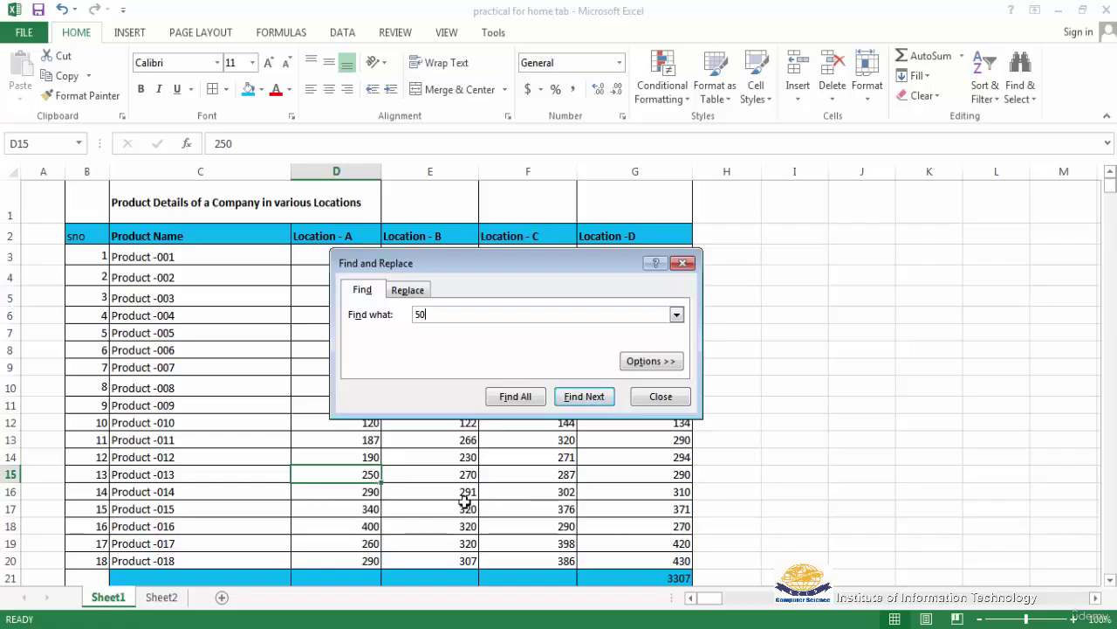
pyautogui.click(590, 398)
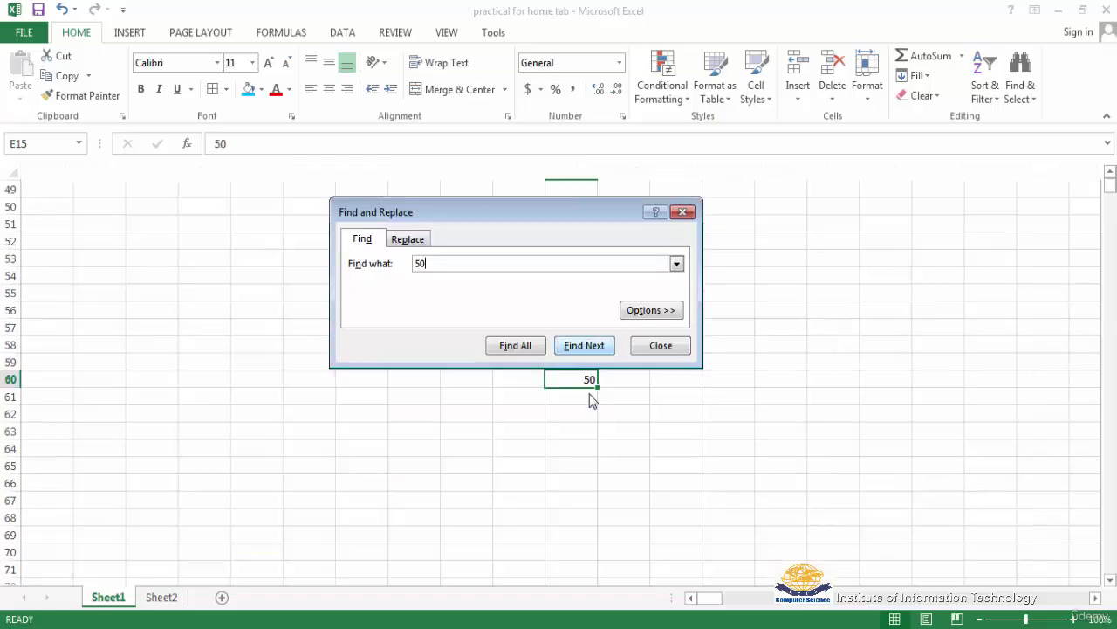
pyautogui.click(591, 346)
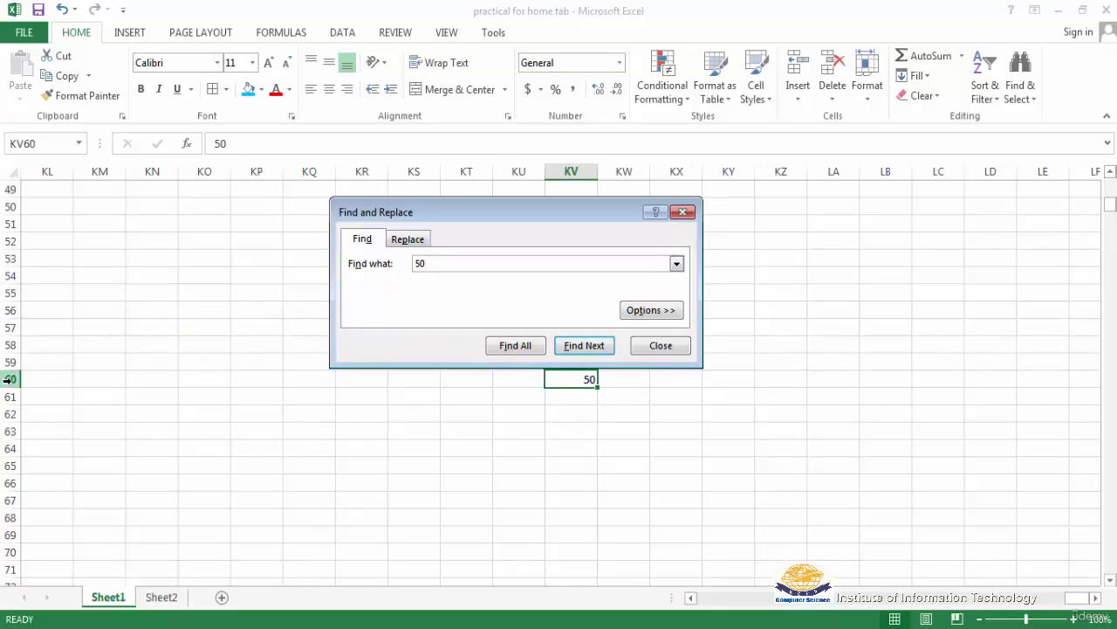
pyautogui.click(590, 350)
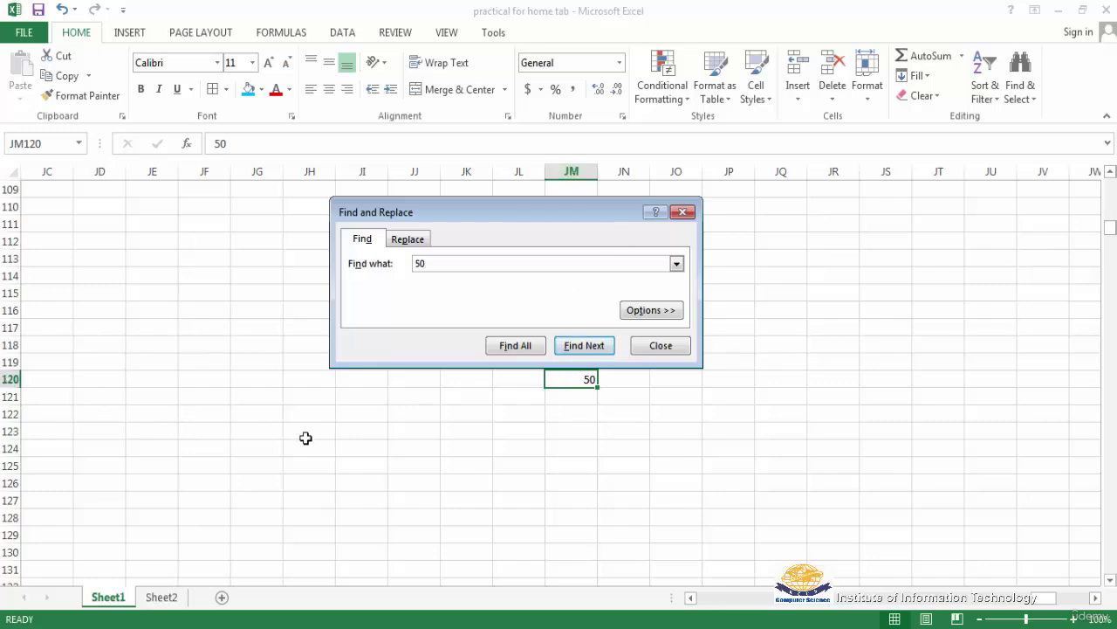
pyautogui.click(584, 346)
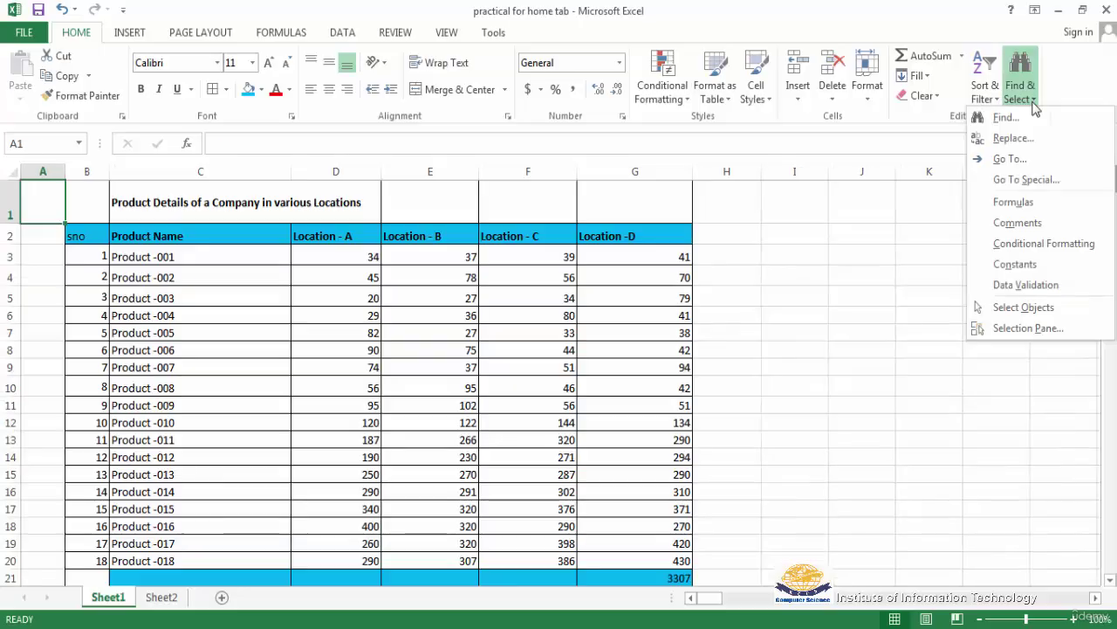
# Step: Find 50 and replace it with 100 one match at a time in KV60, JM120 and A1000, skipping the match in D15
pyautogui.click(1015, 141)
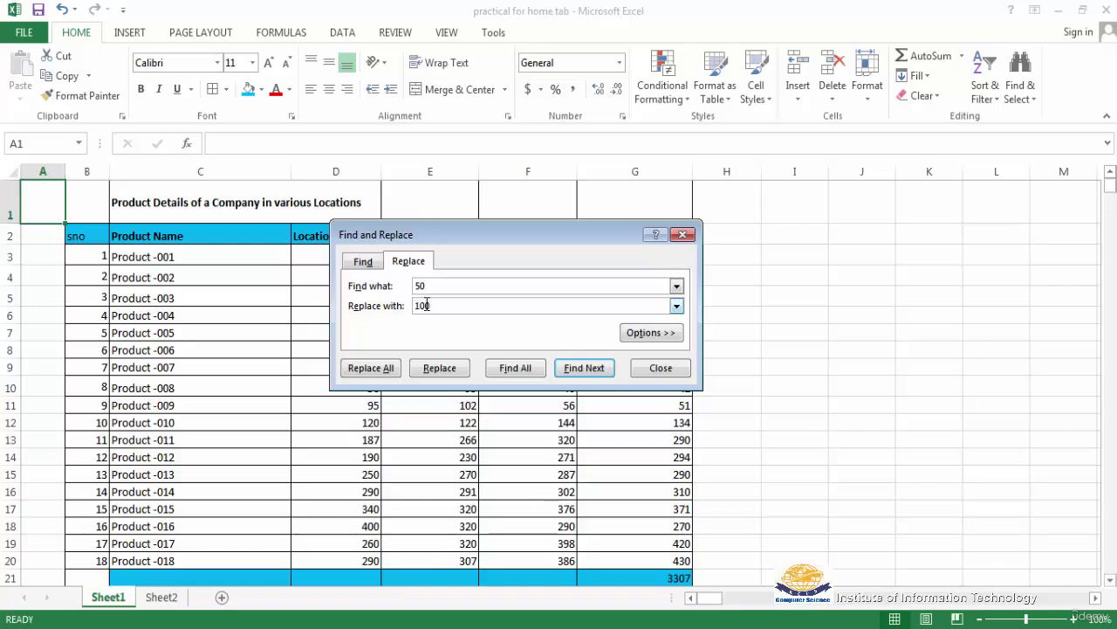
pyautogui.click(584, 368)
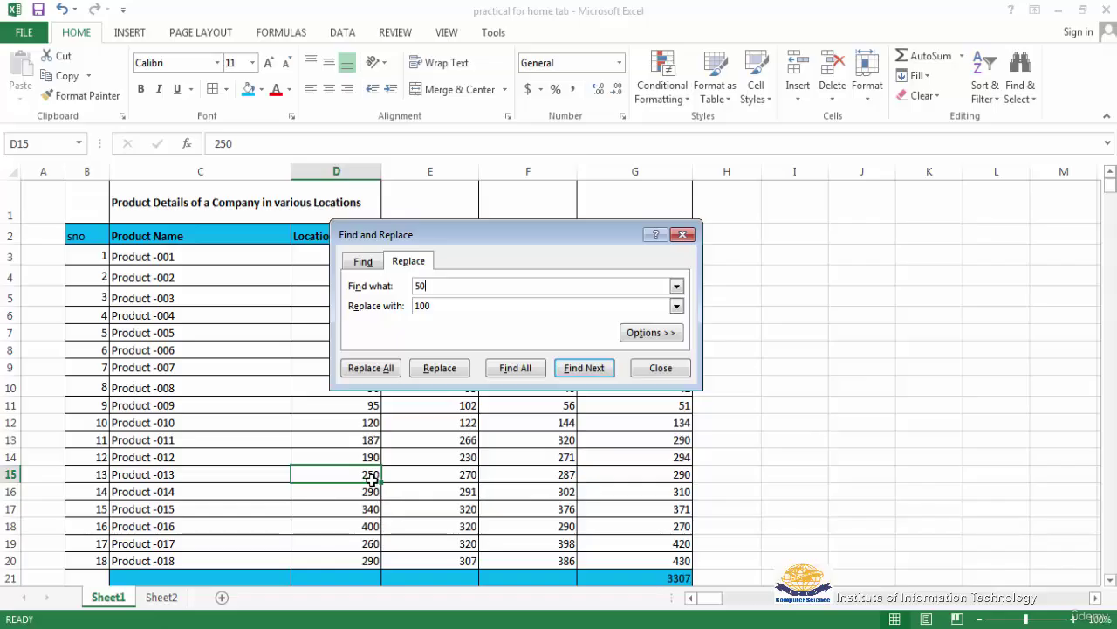
pyautogui.click(584, 367)
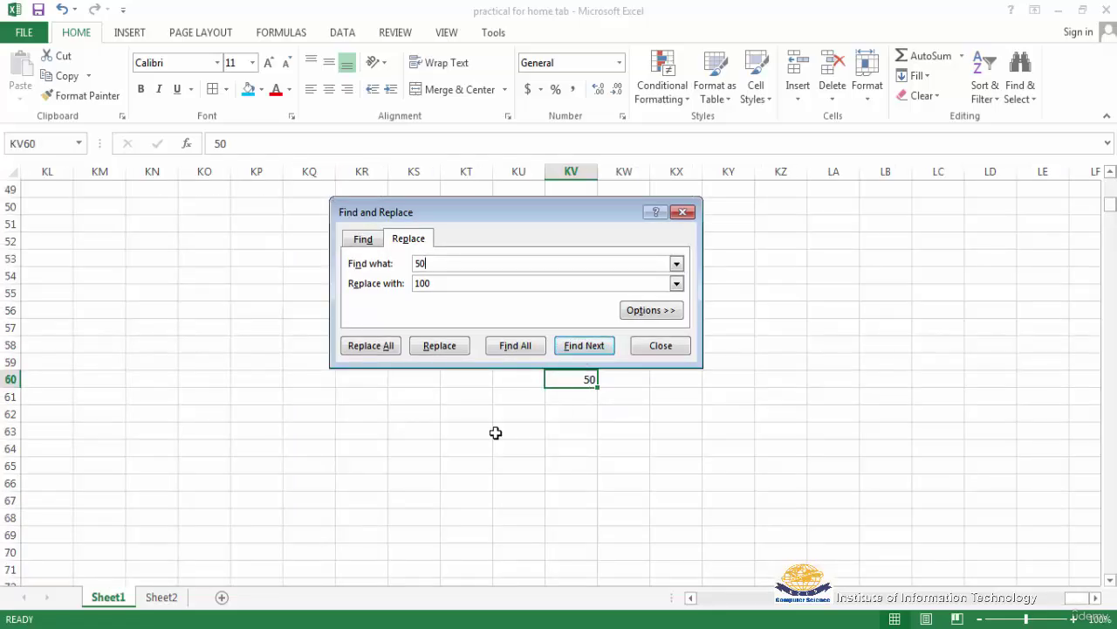
pyautogui.click(440, 347)
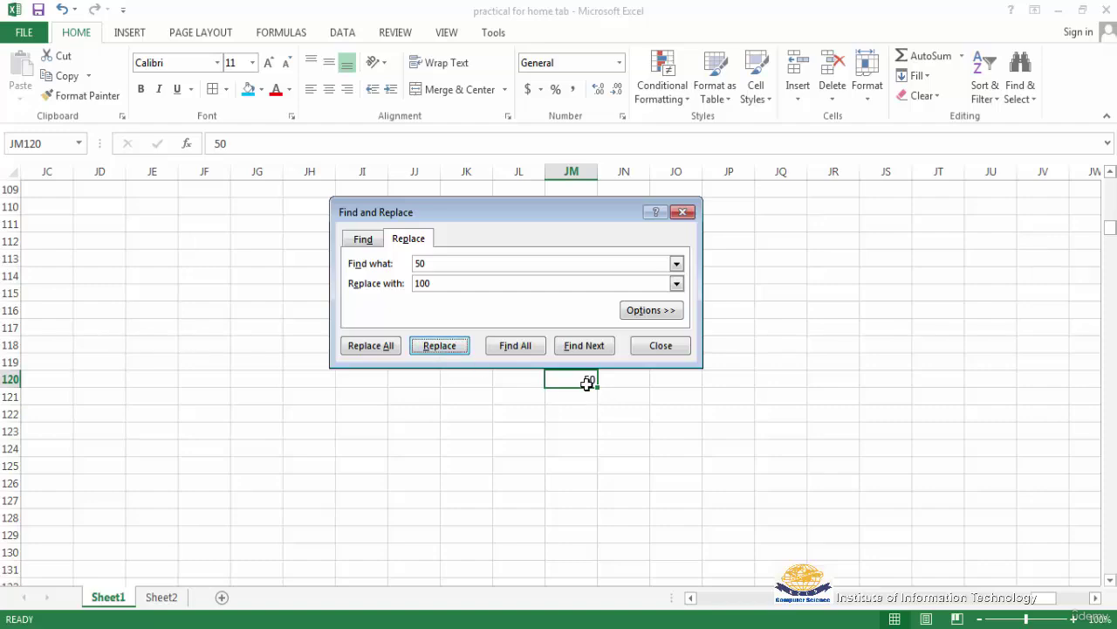
pyautogui.click(440, 346)
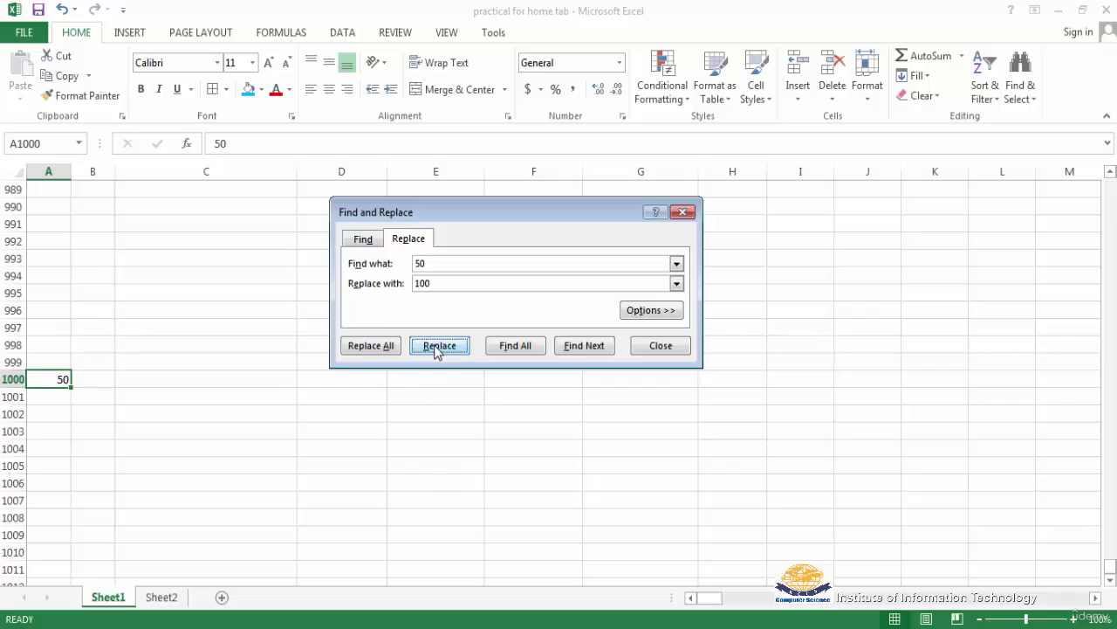
pyautogui.click(439, 349)
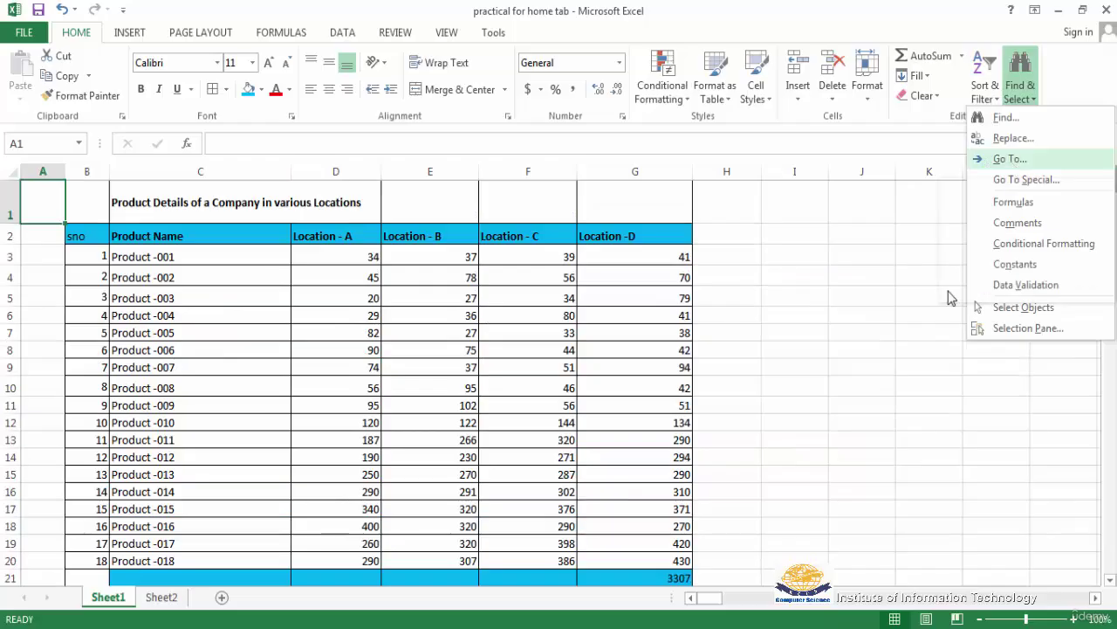
# Step: Go to cell A5000 with the Go To command
pyautogui.click(1010, 158)
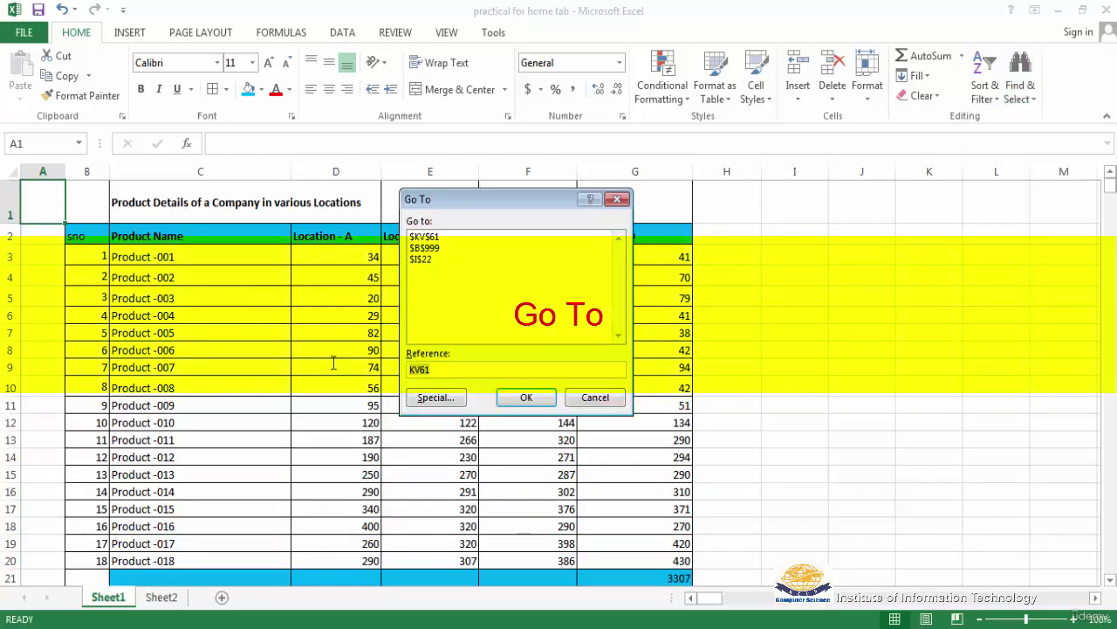
pyautogui.write('a50')
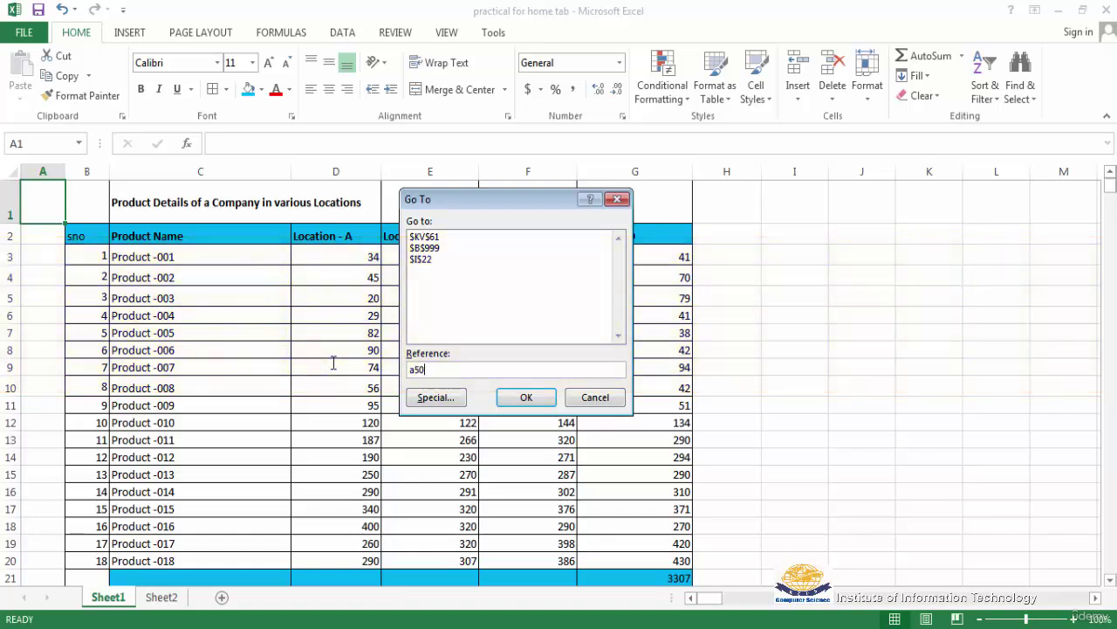
pyautogui.write('00')
pyautogui.click(527, 397)
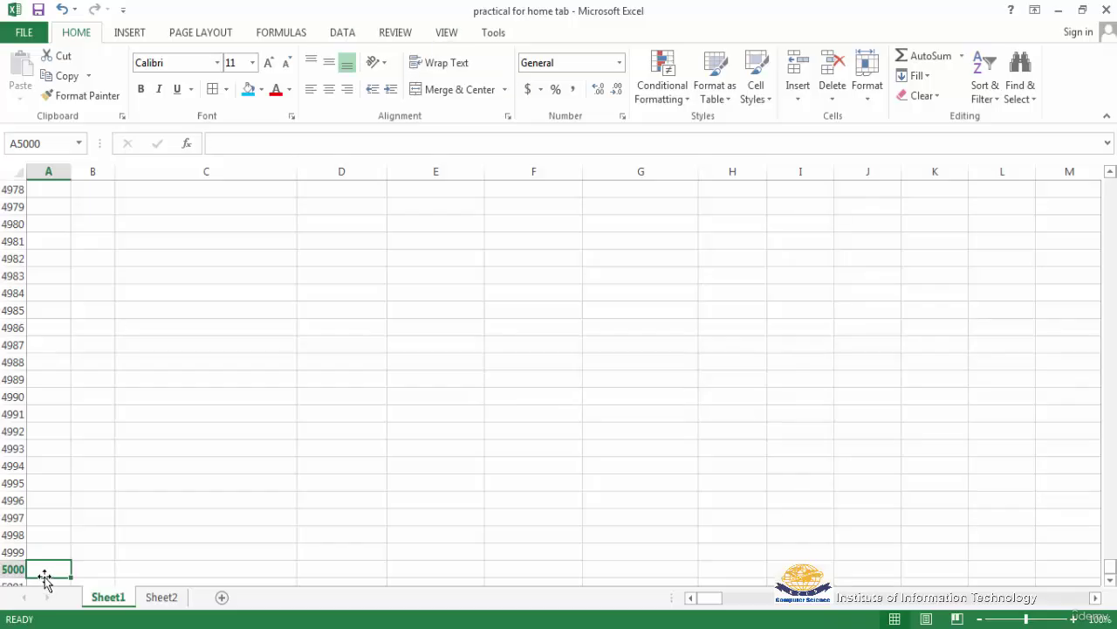
# Step: Return to cell A1 with the Go To command
pyautogui.click(1035, 100)
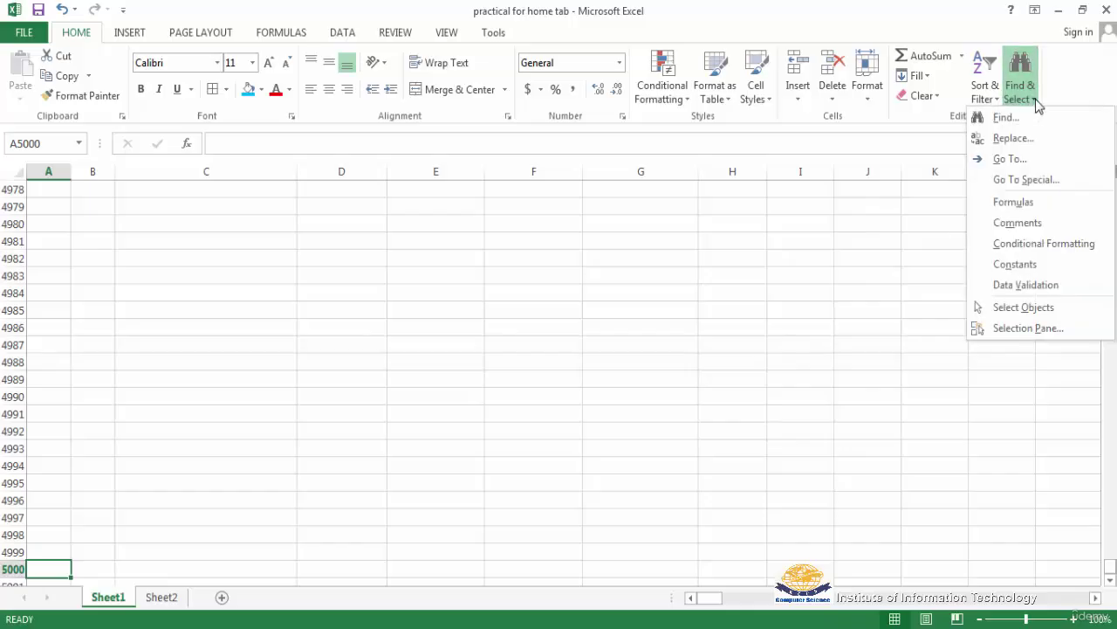
pyautogui.click(1010, 160)
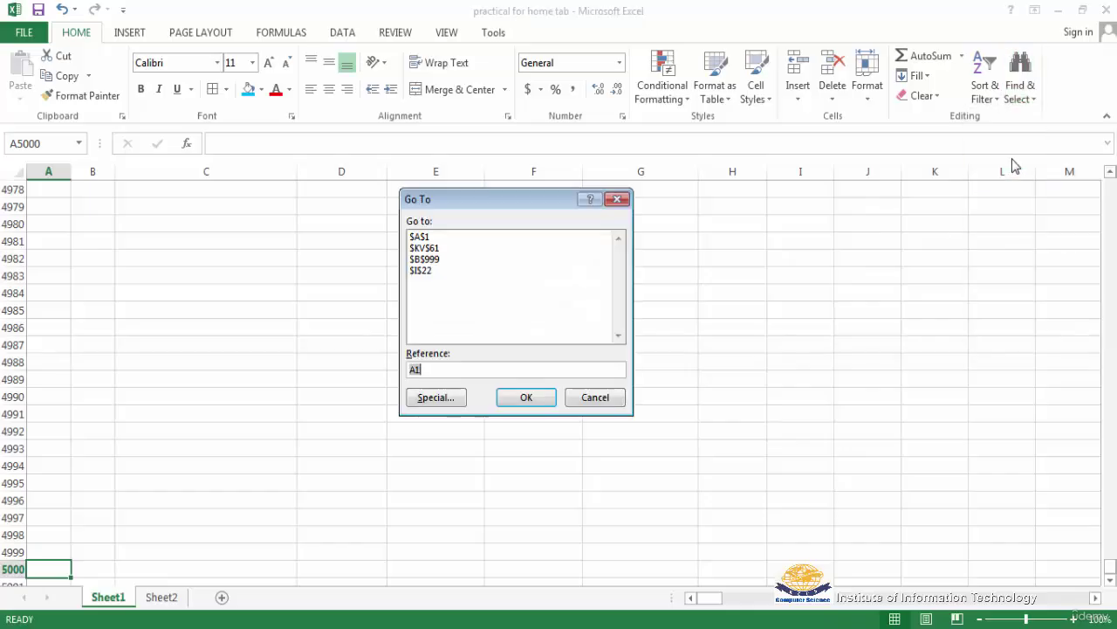
pyautogui.write('a')
pyautogui.click(525, 398)
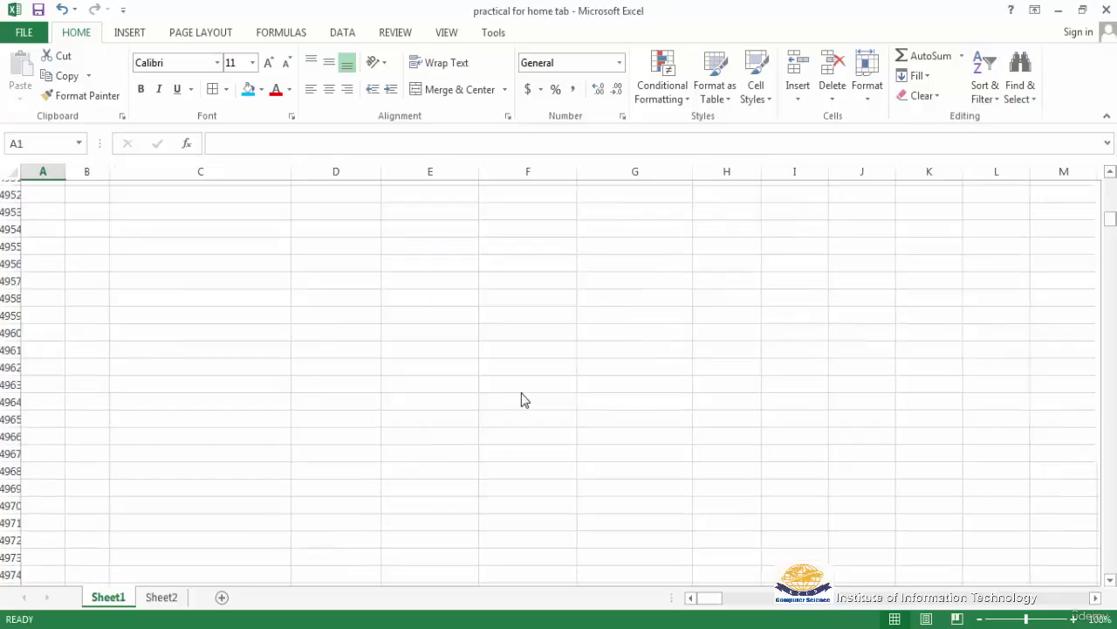